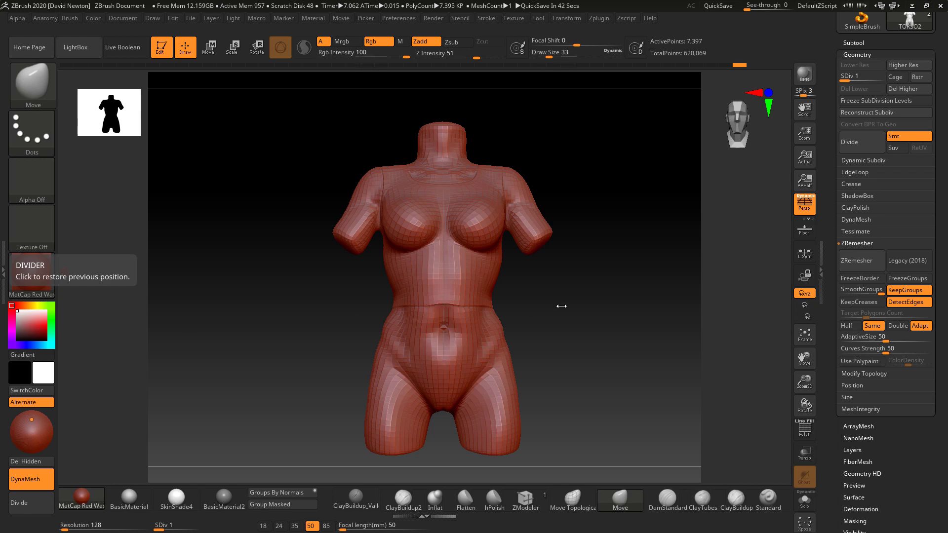
Step: Show the torso's polygroups in PolyFrame, isolate the chest garment group, and restore the full mesh in plain shading
drag(647, 383, 649, 385)
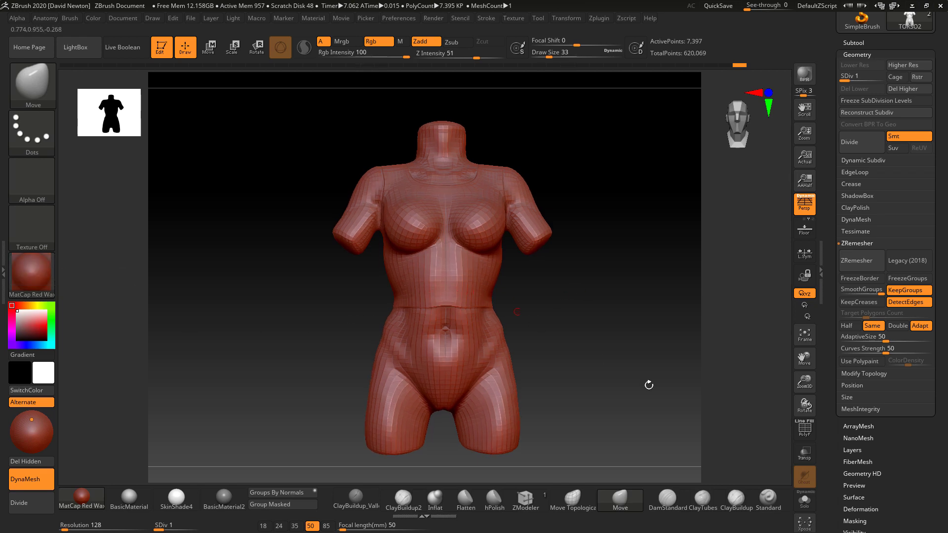
click(796, 427)
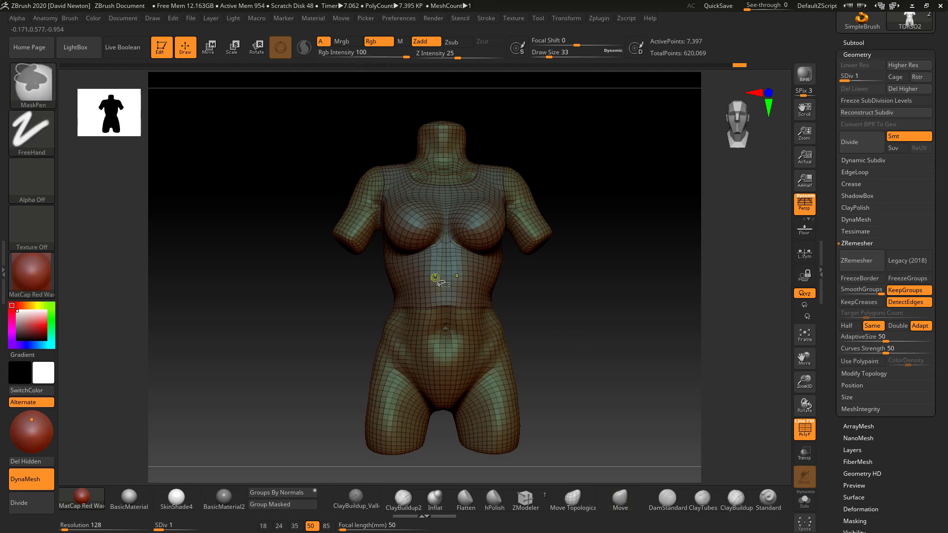
ctrl+shift+click(461, 292)
drag(604, 318, 629, 326)
ctrl+shift+drag(609, 260, 643, 315)
ctrl+shift+click(617, 307)
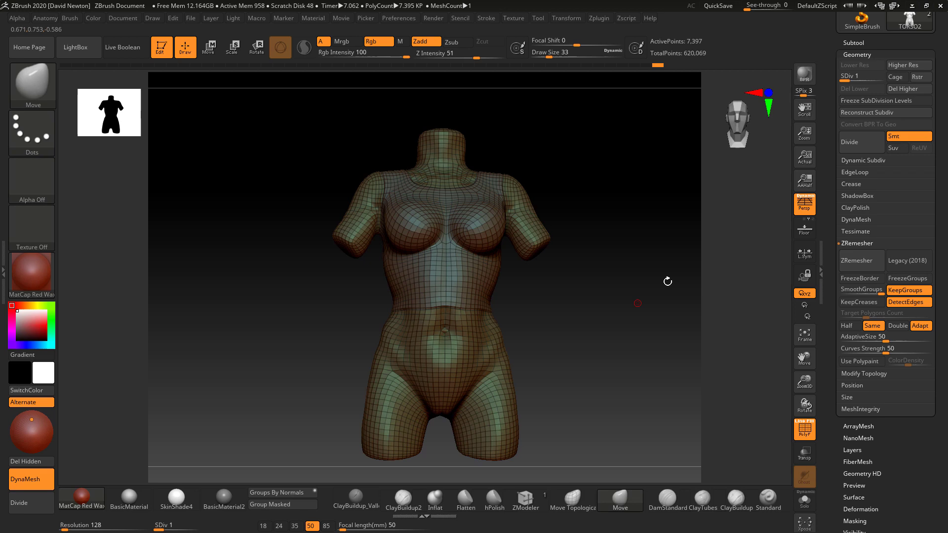
click(805, 427)
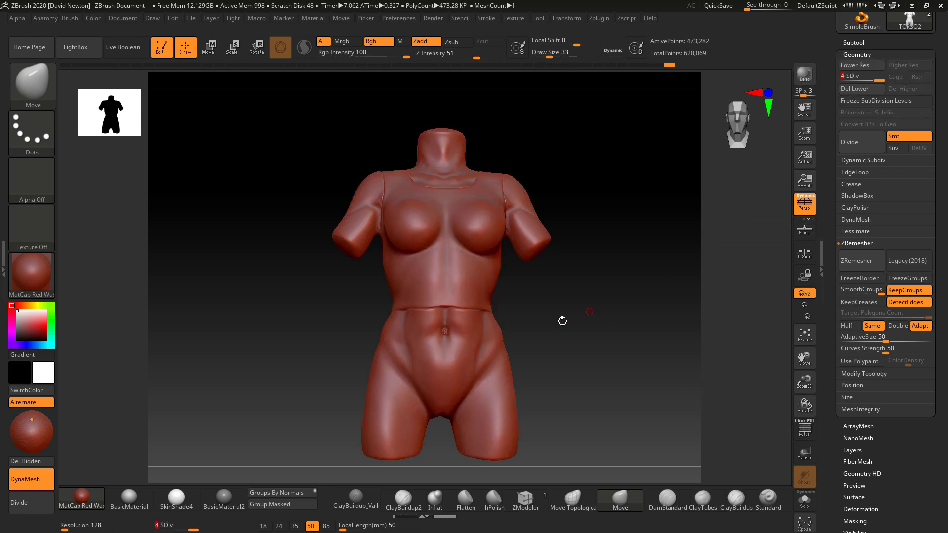
Step: Lower the TORSO2 subtool to subdivision level 1
mouse_move(564, 320)
mouse_down()
mouse_move(582, 320)
mouse_move(544, 328)
mouse_move(595, 328)
mouse_move(576, 328)
mouse_move(550, 303)
mouse_move(561, 314)
mouse_up()
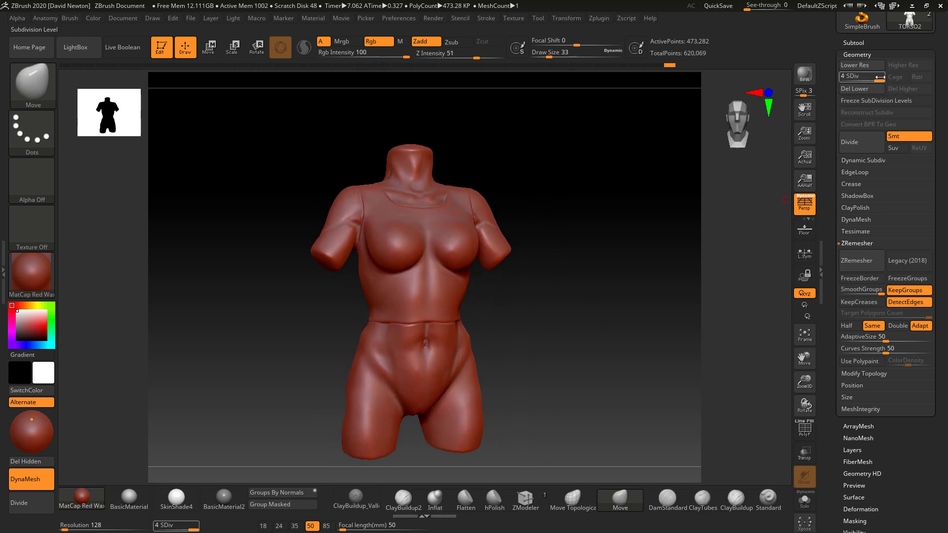
drag(878, 79, 839, 79)
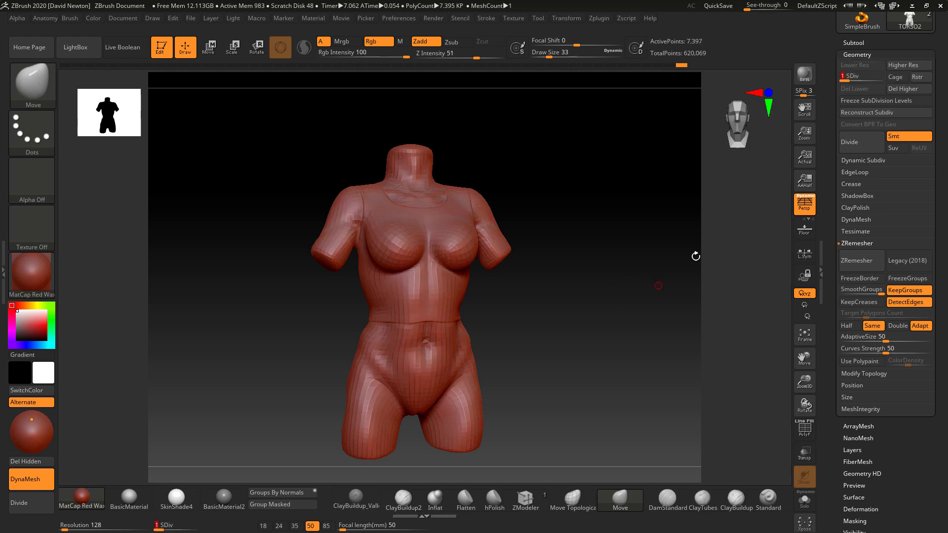
click(895, 88)
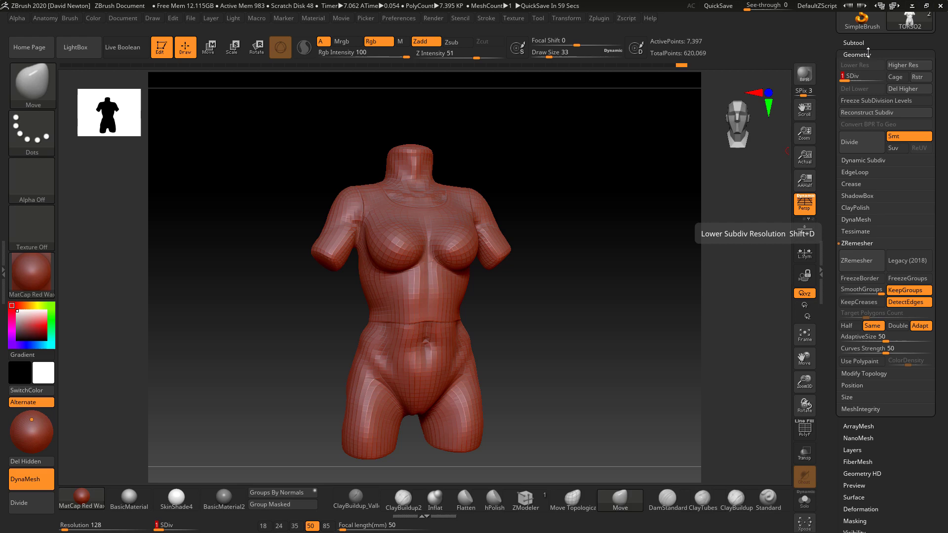
Step: Isolate the TORSO2 subtool in Solo mode and duplicate it
click(851, 42)
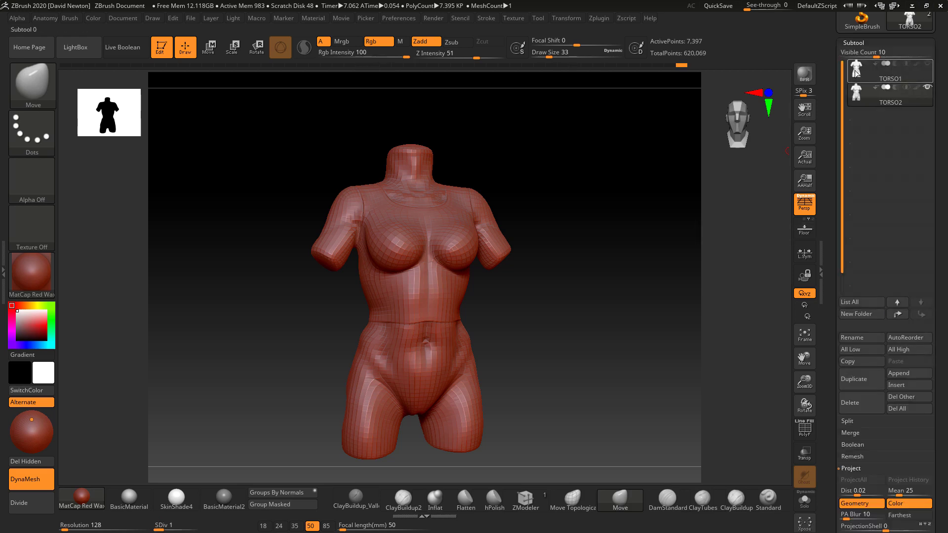
click(857, 71)
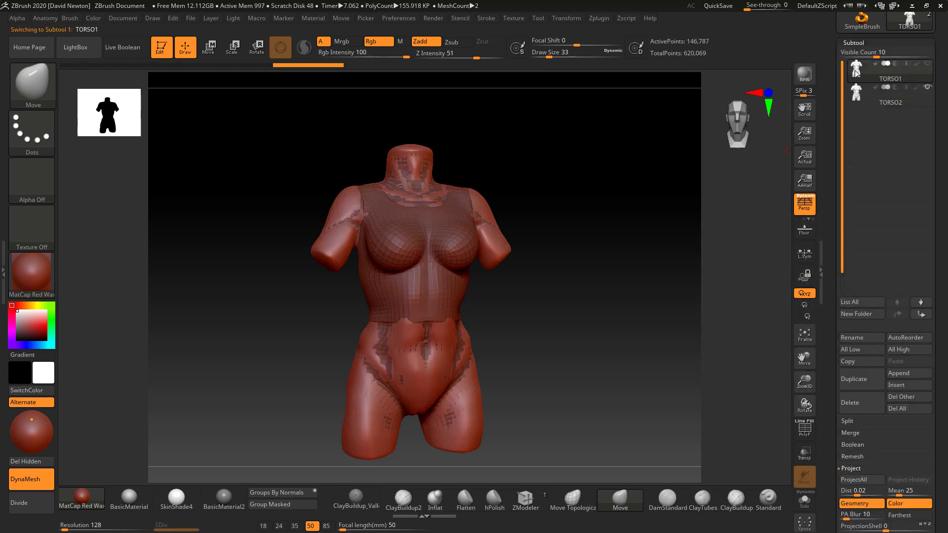
click(804, 499)
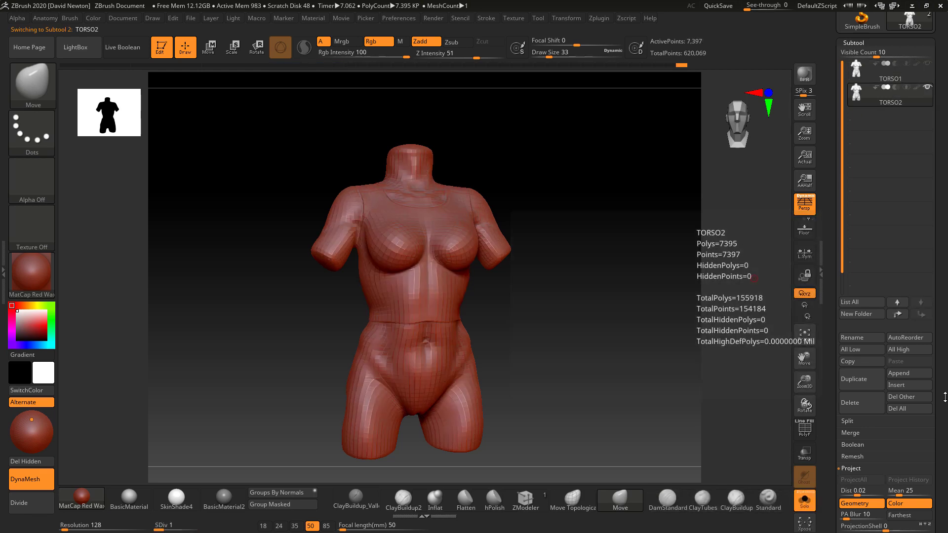
mouse_move(946, 365)
mouse_down()
mouse_move(946, 331)
mouse_move(945, 372)
mouse_up()
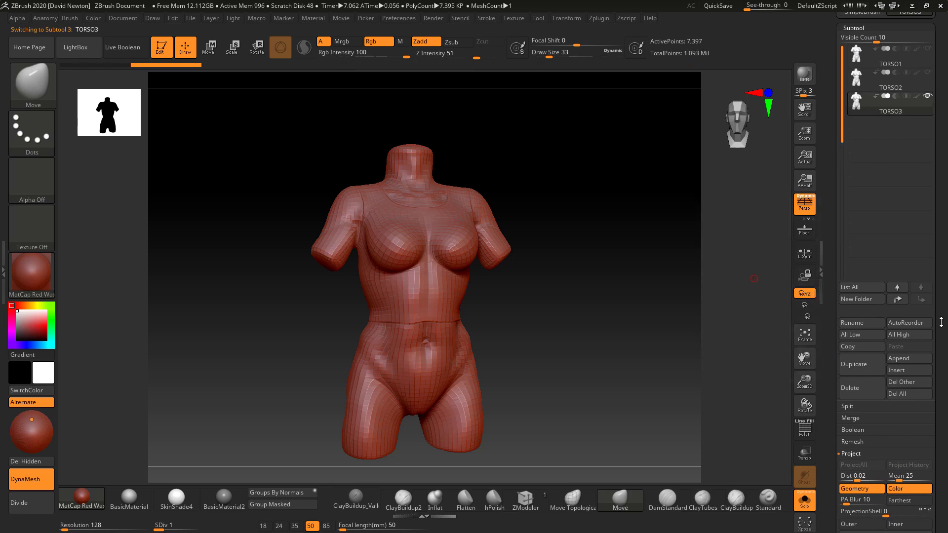
drag(941, 322, 944, 269)
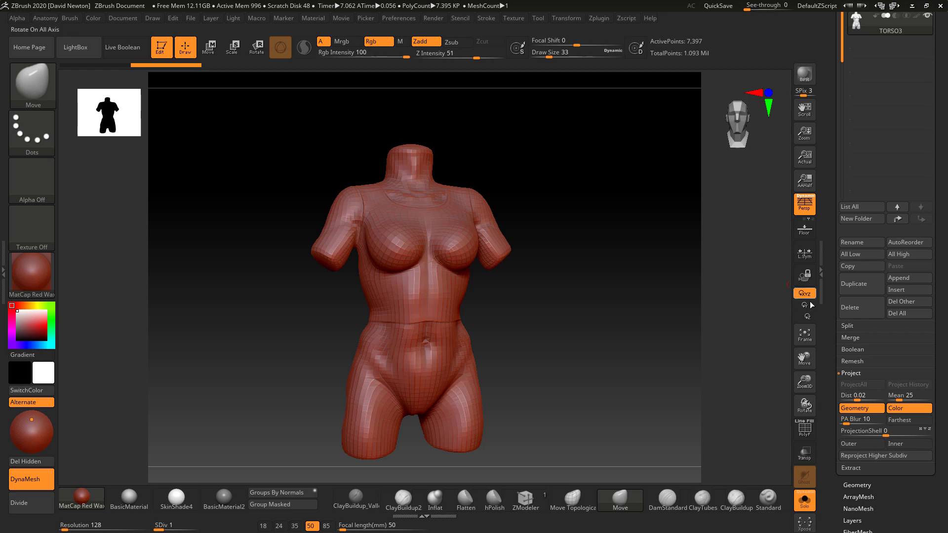
Step: Turn on PolyFrame for the duplicated torso and look closely at the mesh along the garment's waist edge
alt+drag(542, 320, 592, 321)
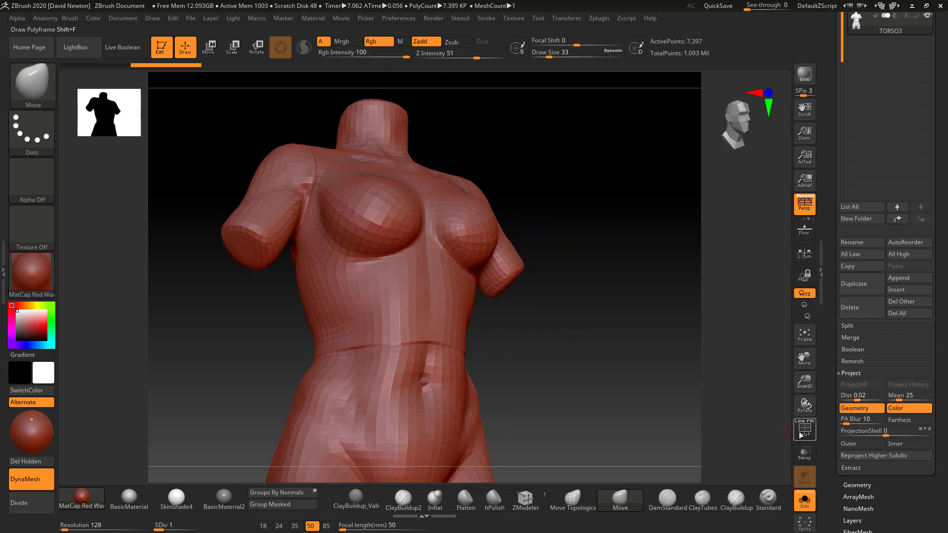
click(803, 434)
alt+drag(552, 360, 635, 420)
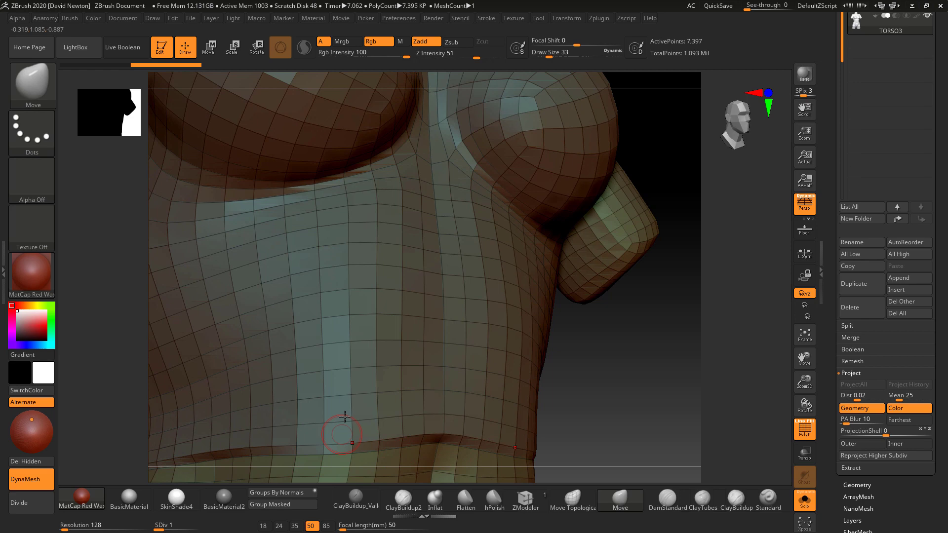
alt+drag(609, 389, 440, 309)
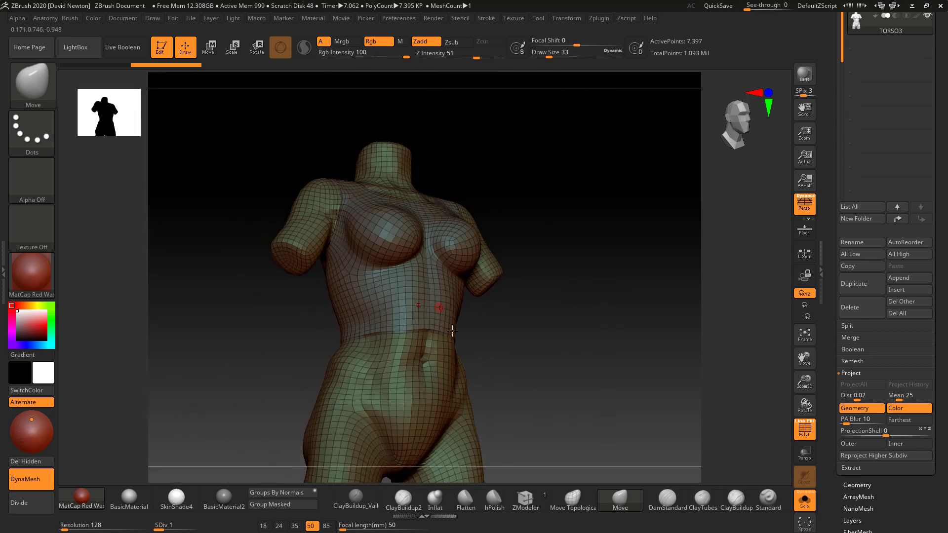
Step: Isolate the garment polygroup on the duplicated torso, invert the visibility to see the body parts, and unhide everything
ctrl+shift+click(379, 313)
ctrl+shift+drag(590, 271, 601, 357)
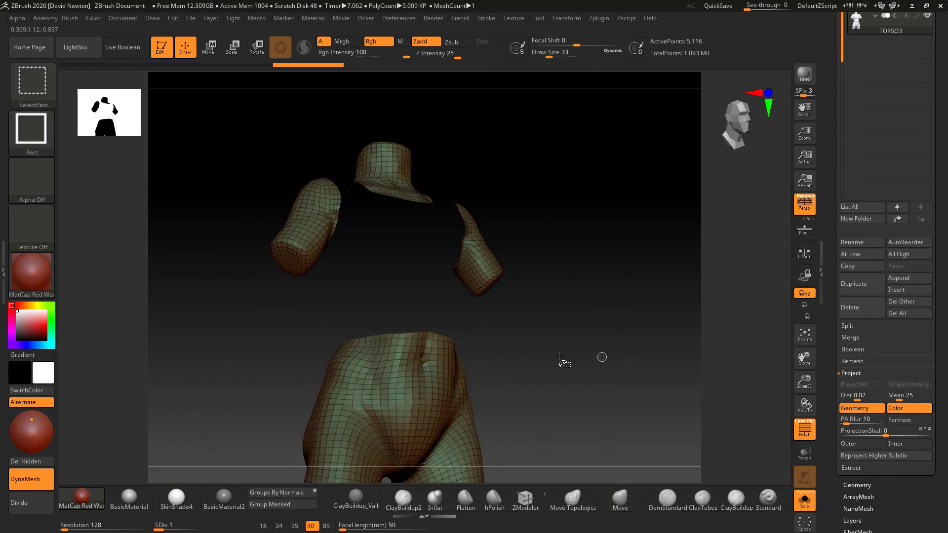
ctrl+shift+click(570, 303)
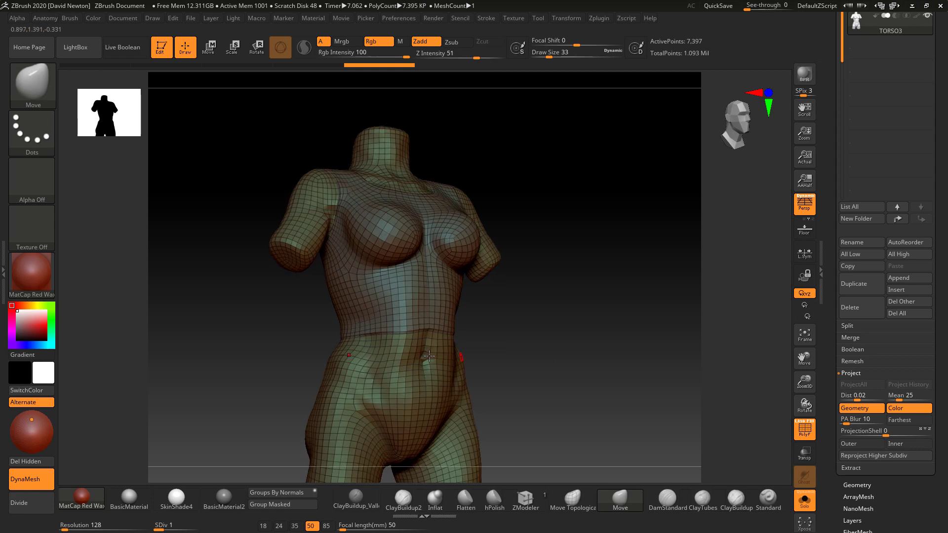
Step: Set the TORSO3 subtool to subdivision level 1 in its geometry settings
click(851, 484)
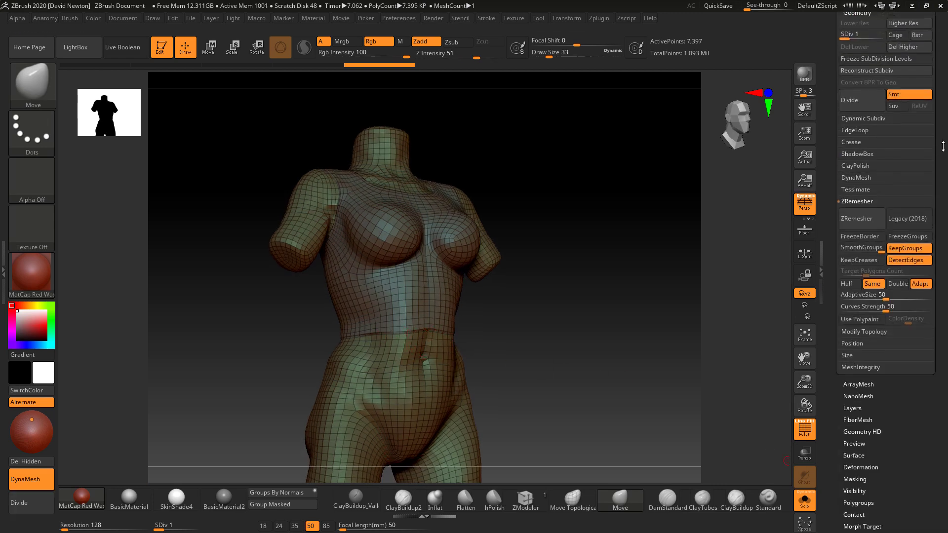
key(ctrl+d)
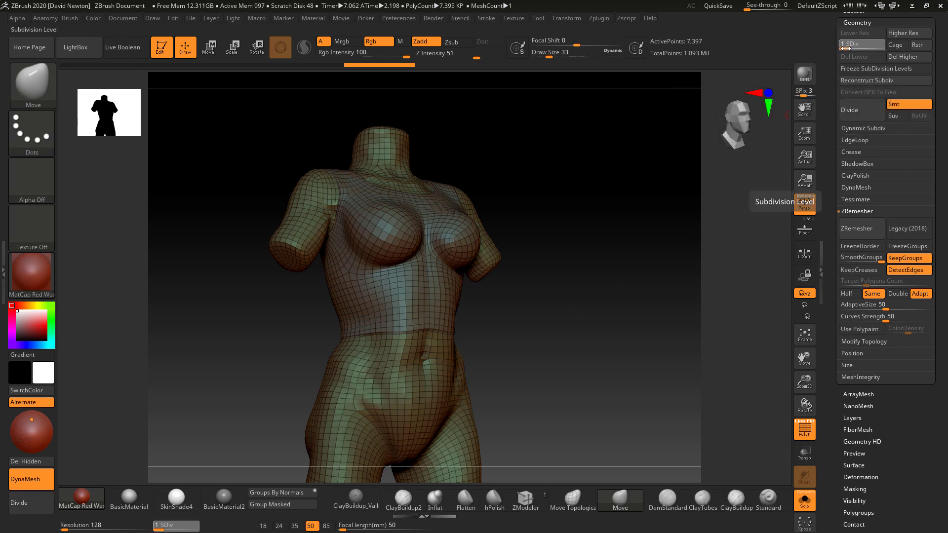
mouse_move(846, 44)
mouse_down()
mouse_move(896, 48)
mouse_move(841, 47)
mouse_up()
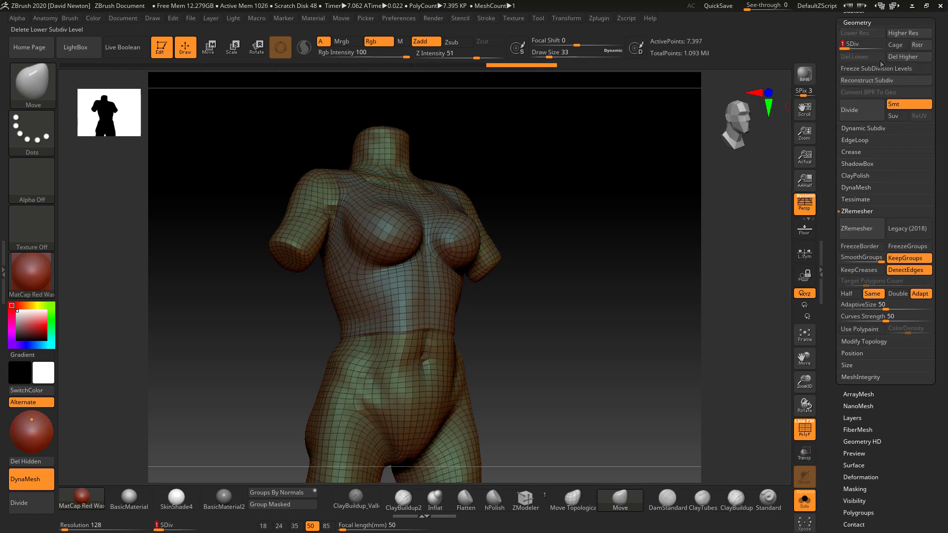
scroll(870, 85, up, 2)
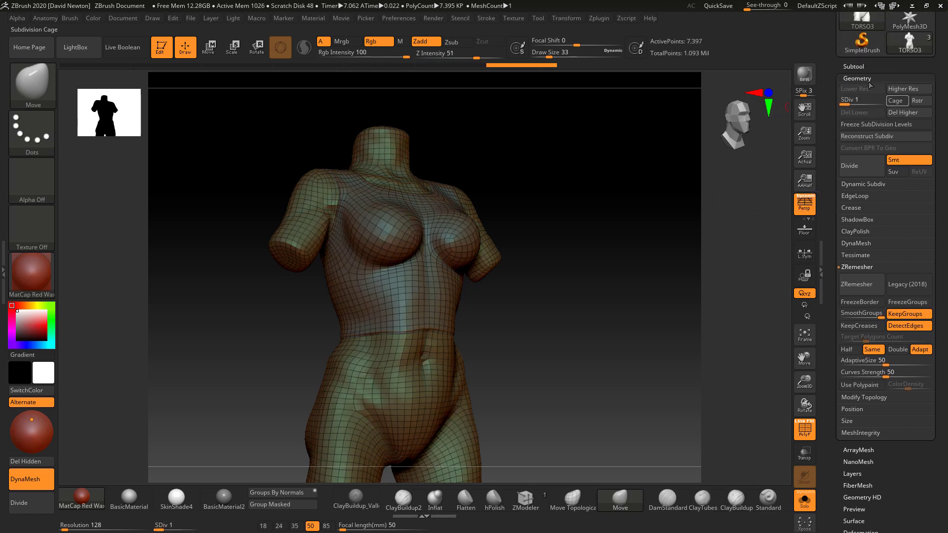
click(854, 66)
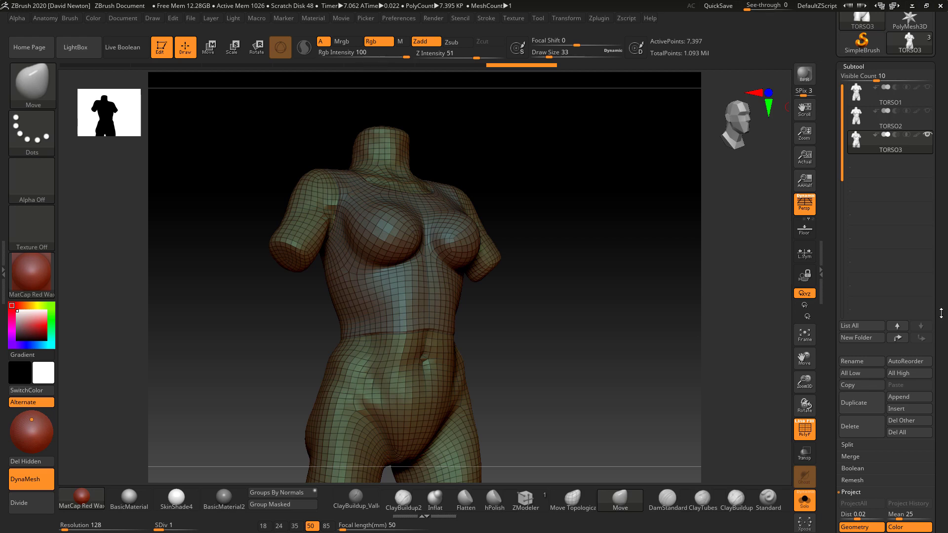
drag(941, 313, 941, 5)
click(858, 279)
drag(901, 228, 901, 201)
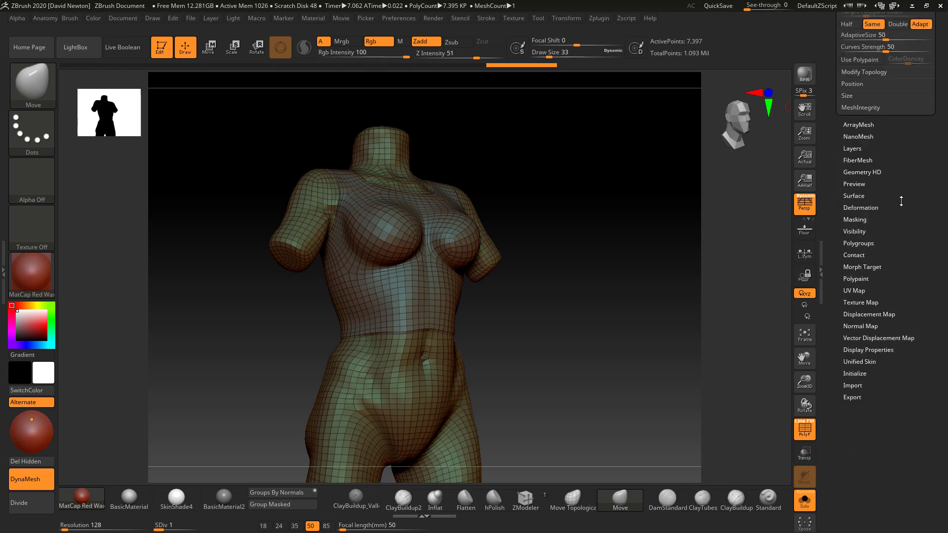
scroll(901, 201, up, 7)
scroll(923, 72, up, 4)
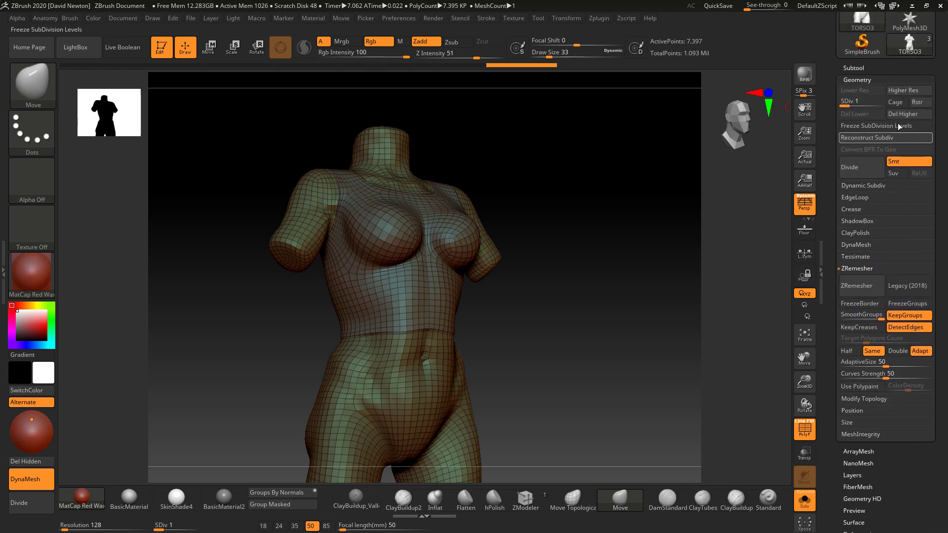
Step: Delete the higher subdivision levels of the TORSO3 subtool
click(902, 113)
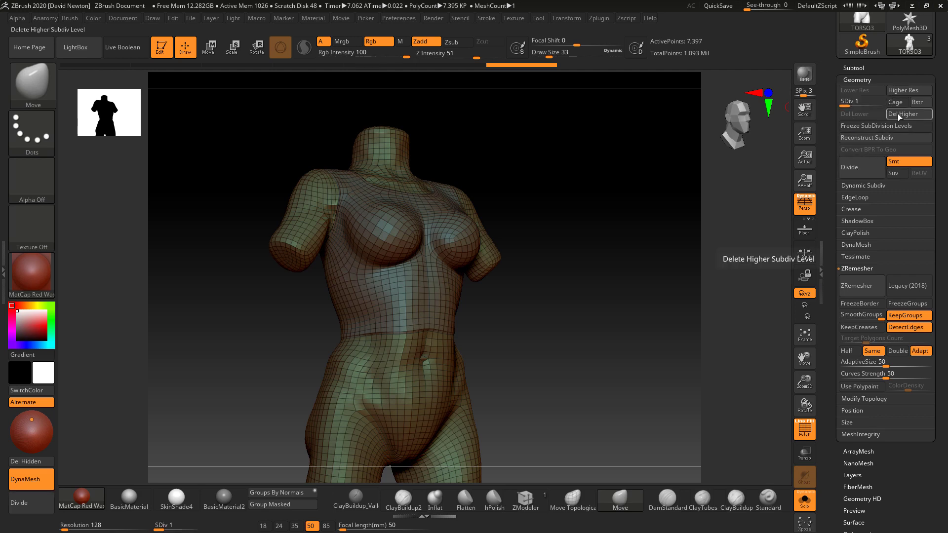
alt+drag(608, 283, 571, 262)
alt+drag(544, 316, 506, 300)
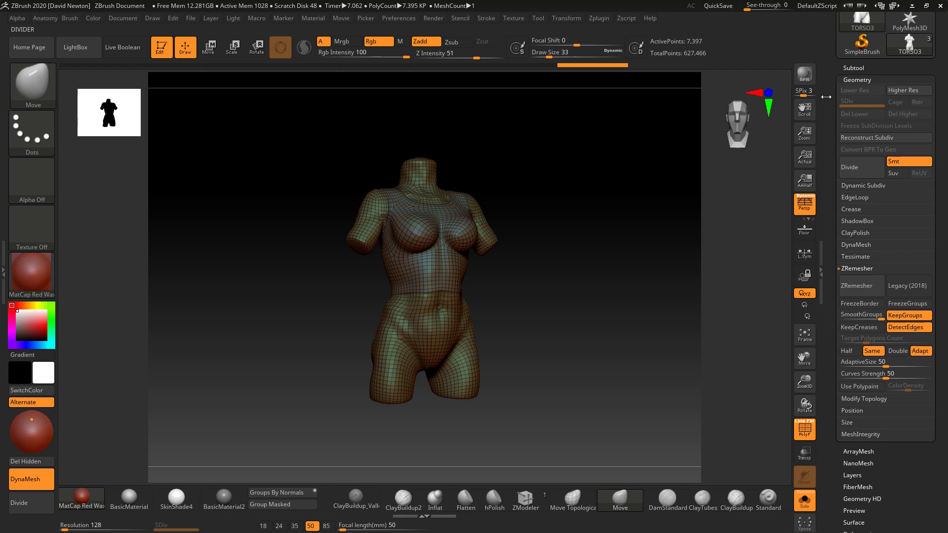
Step: Split TORSO3 into separate subtools by polygroup with Groups Split, accepting that it cannot be undone
click(859, 66)
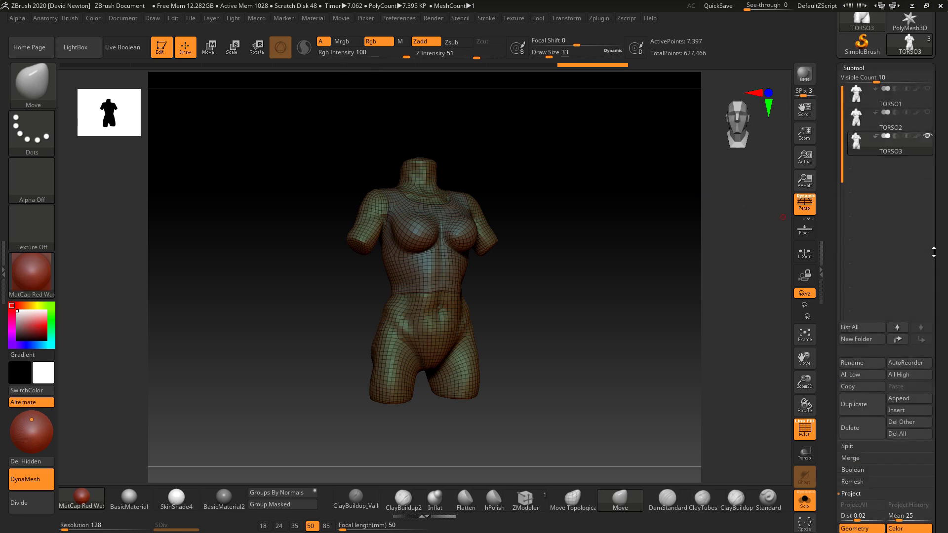
drag(934, 251, 933, 214)
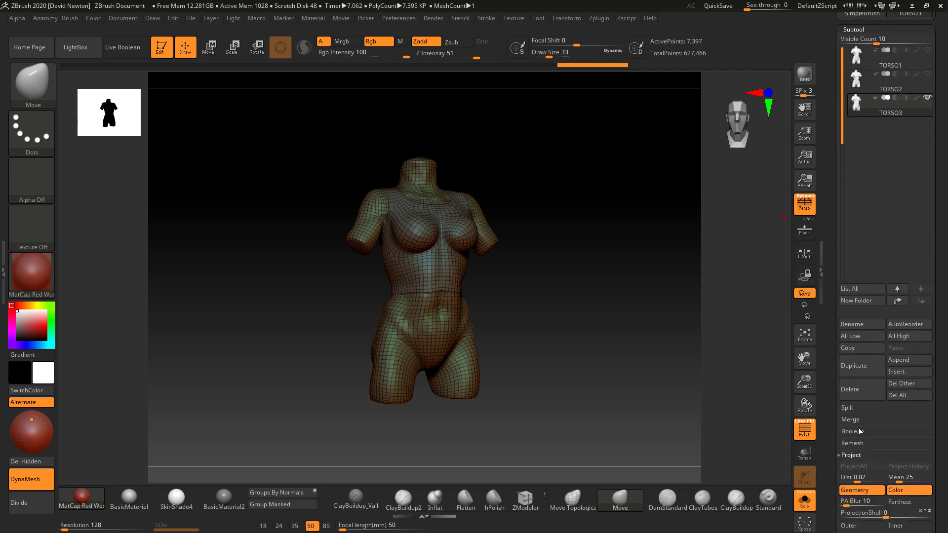
click(847, 408)
click(901, 420)
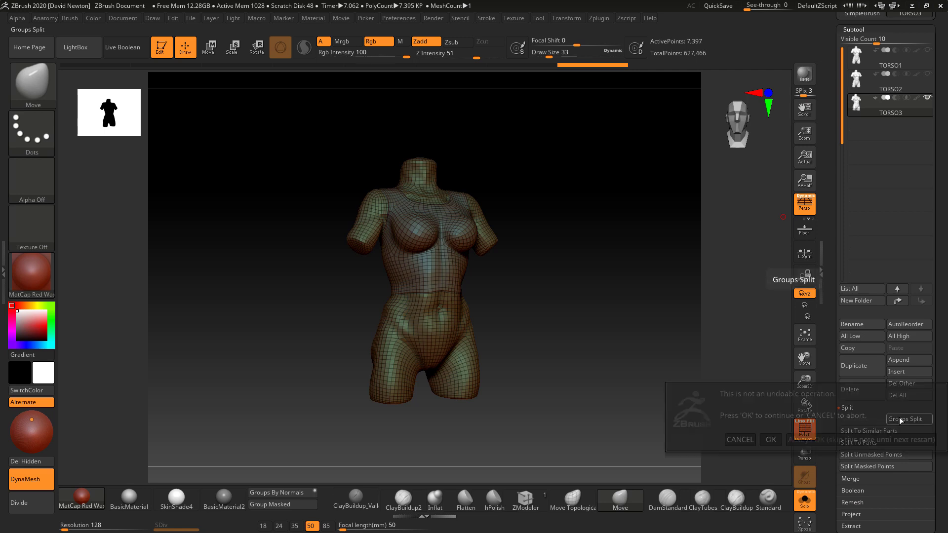
key(Return)
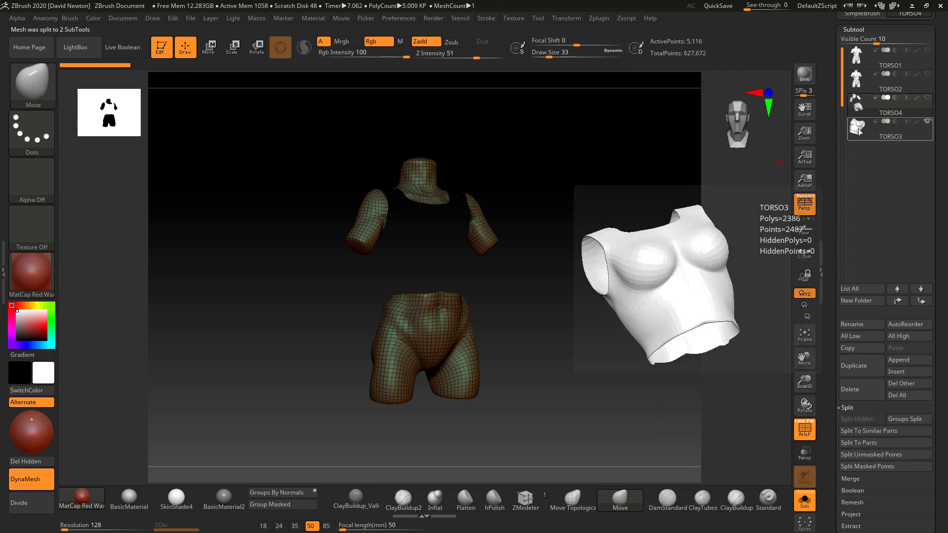
Step: Examine the two split subtools one at a time: the garment piece TORSO3 and the body piece TORSO4
click(884, 129)
shift+drag(654, 249, 593, 285)
click(854, 102)
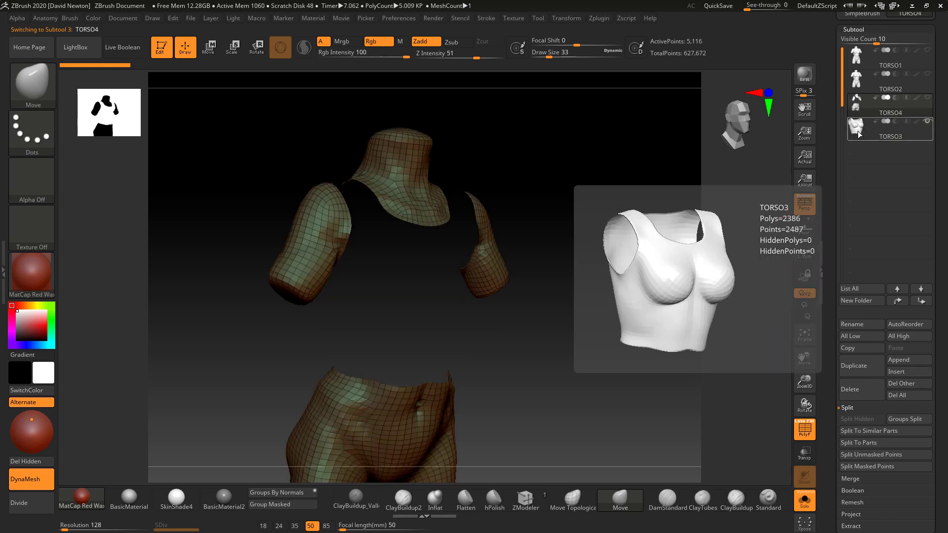
alt+drag(678, 289, 653, 268)
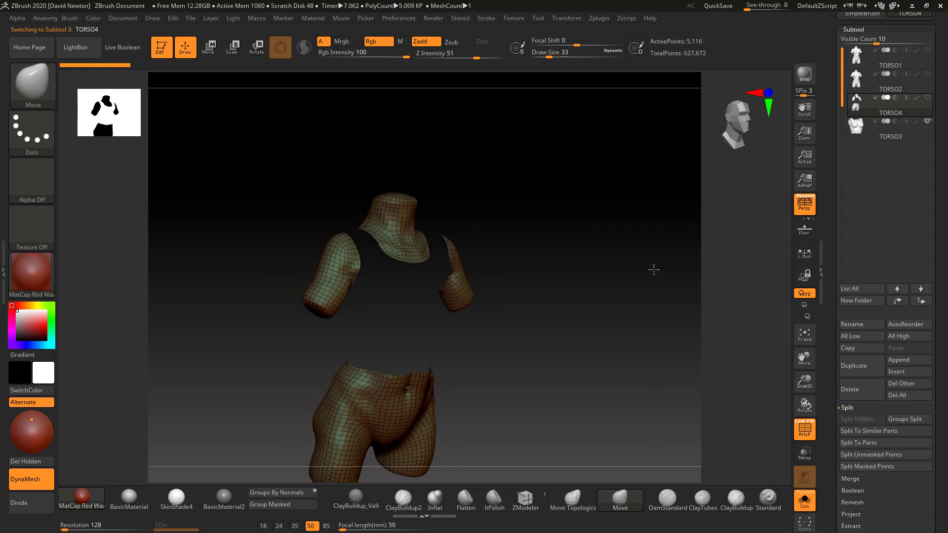
alt+drag(590, 317, 647, 254)
mouse_move(855, 129)
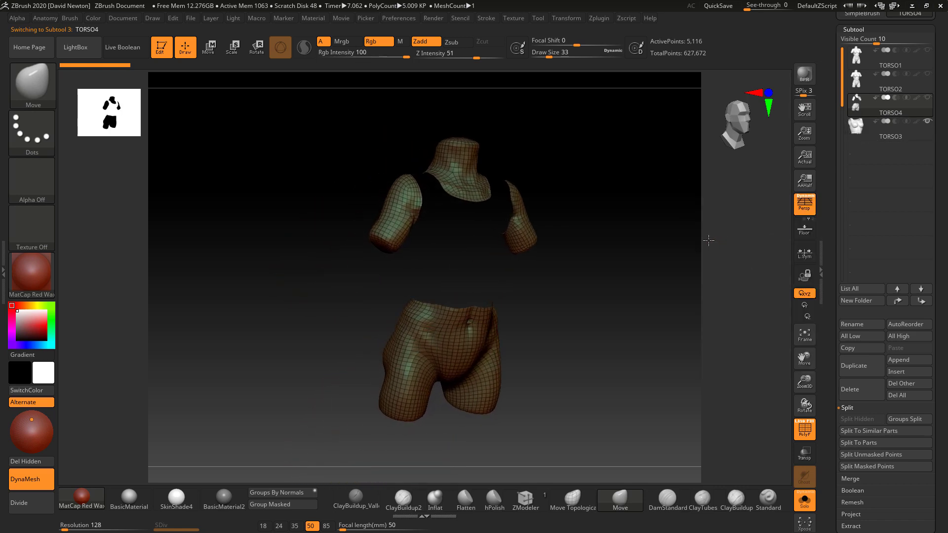
Step: Make TORSO4 visible and leave Solo mode to show the garment and body pieces together from the front
mouse_move(928, 100)
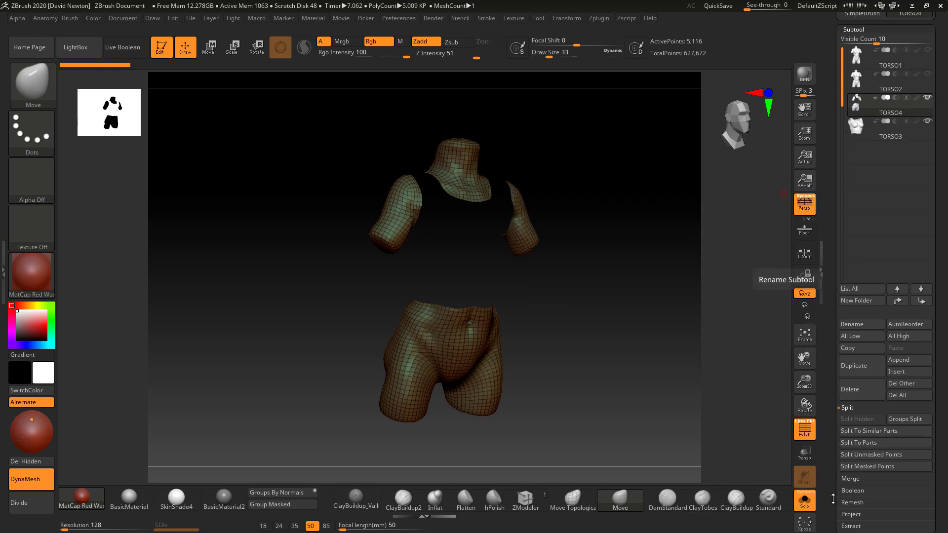
click(804, 500)
drag(672, 343, 618, 319)
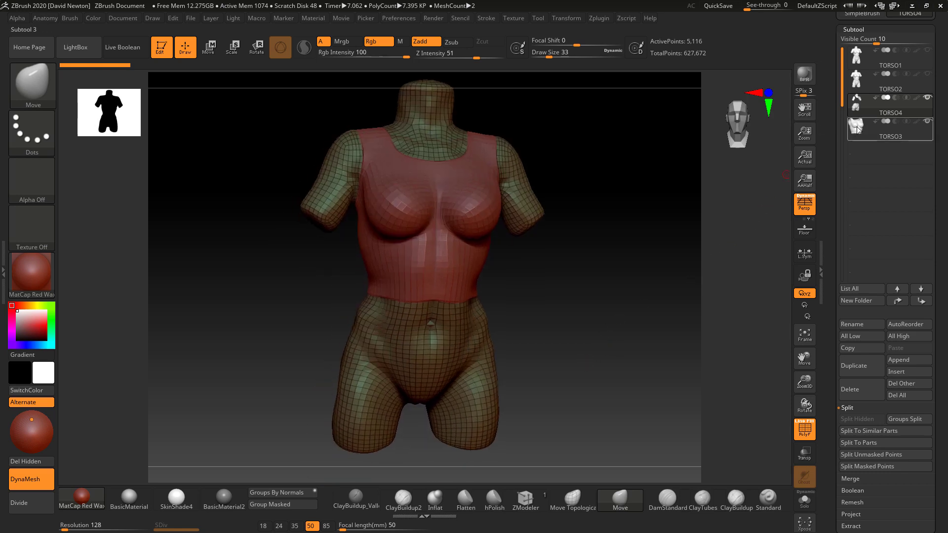
Step: Try dividing the TORSO4 body piece once, up to subdivision level 2, without creasing its borders
mouse_move(857, 105)
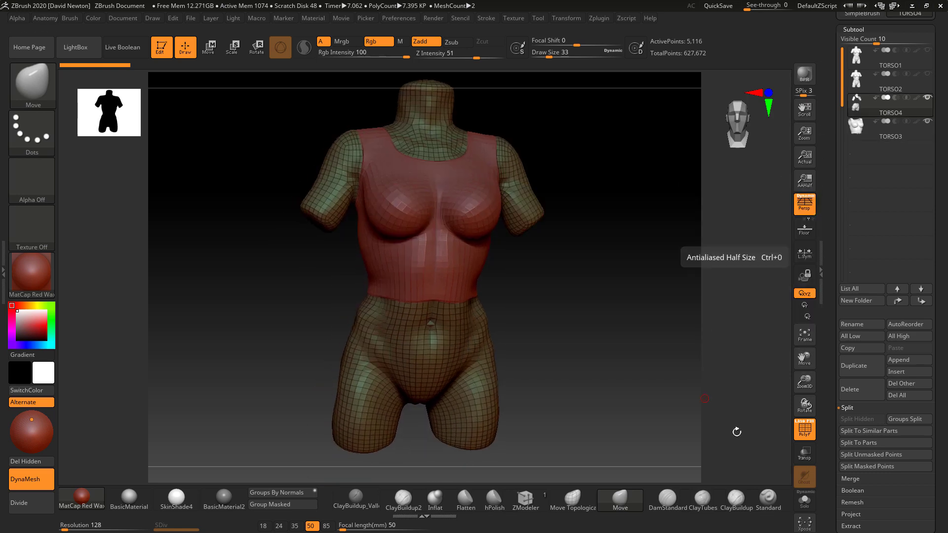
drag(945, 515, 912, 531)
click(844, 442)
click(856, 321)
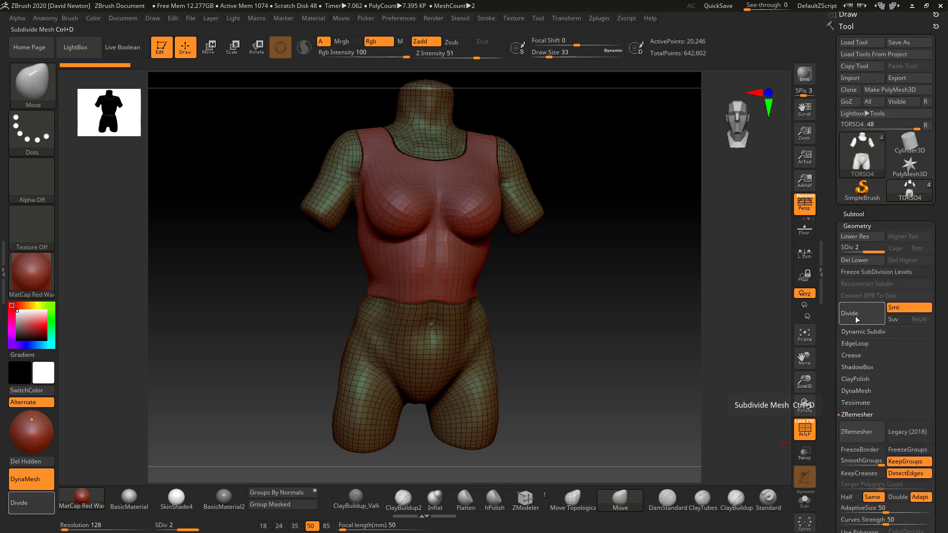
drag(656, 311, 665, 372)
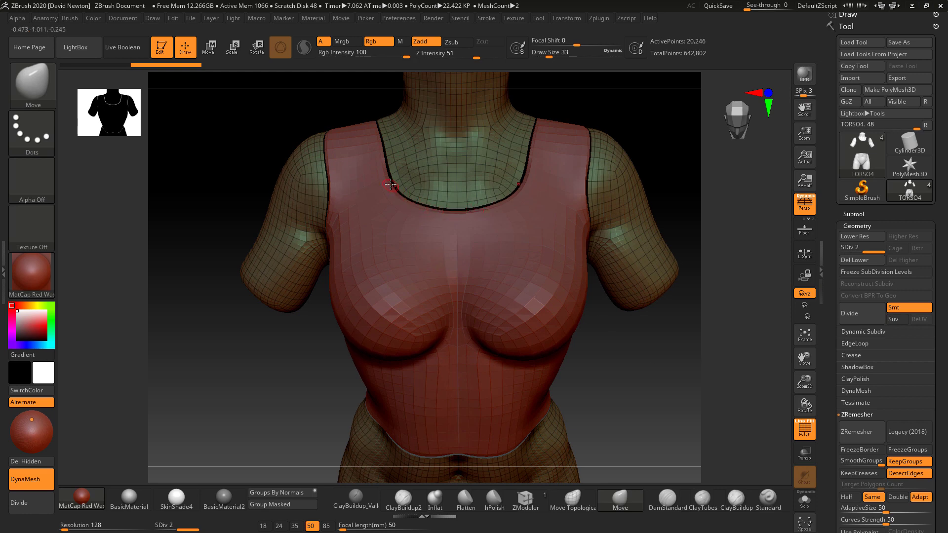
Step: Compare the body's edges along the garment neckline and armholes at subdivision levels 1 and 2 of TORSO4
click(845, 250)
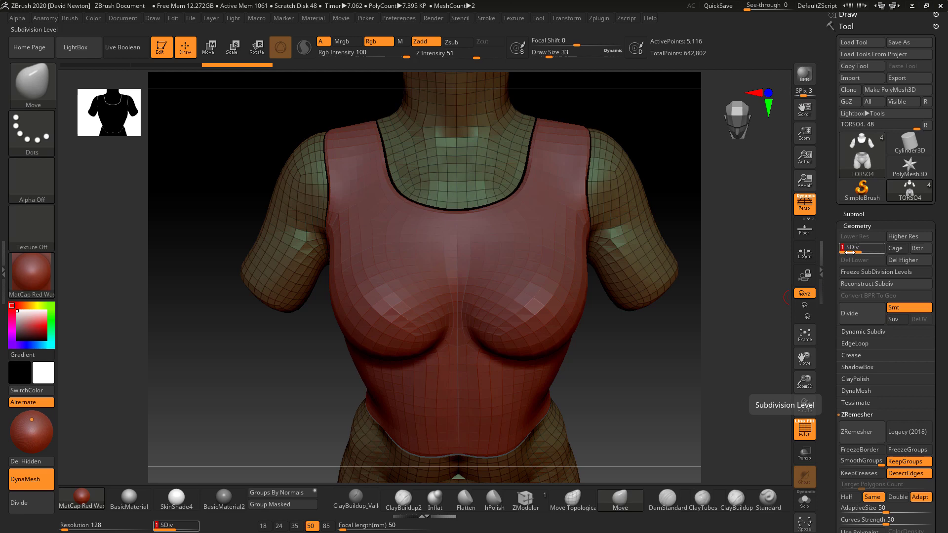
drag(846, 252, 896, 251)
key(ctrl)
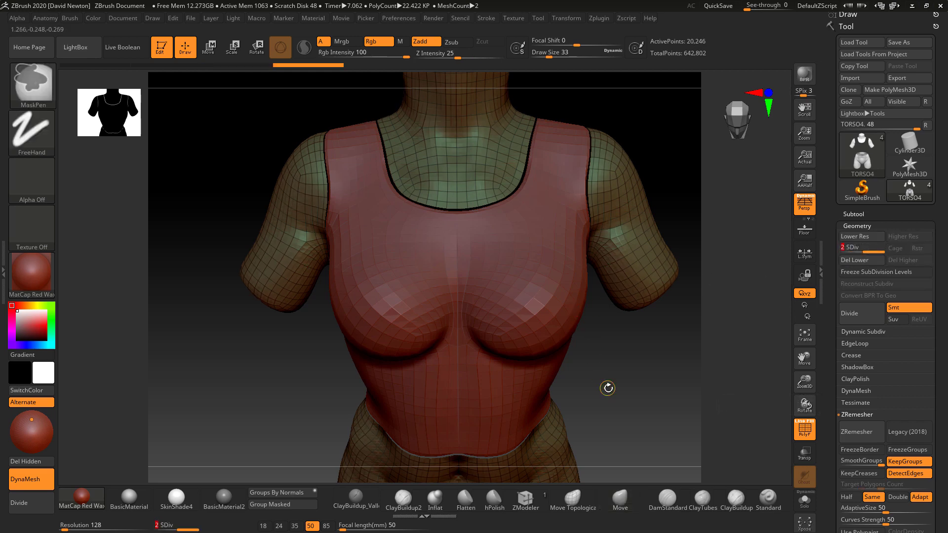
key(shift+d)
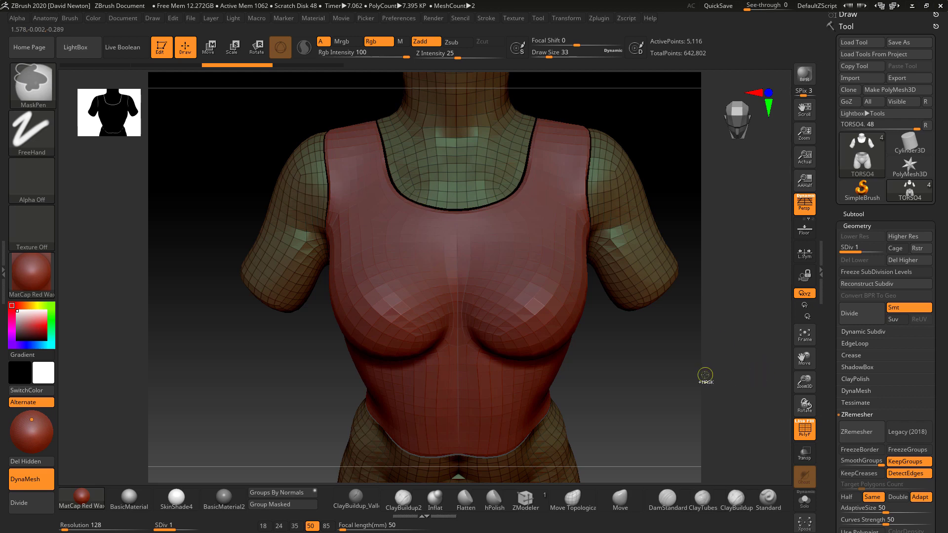
ctrl+right_drag(702, 375, 715, 387)
alt+right_drag(579, 183, 542, 340)
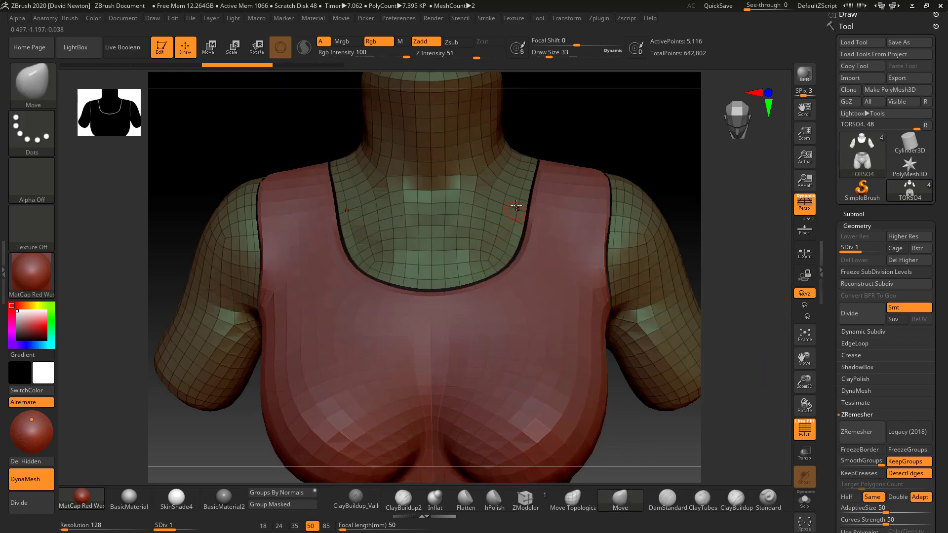
Step: Return TORSO4 to subdivision level 2 and undo its subdivision
key(ctrl+d)
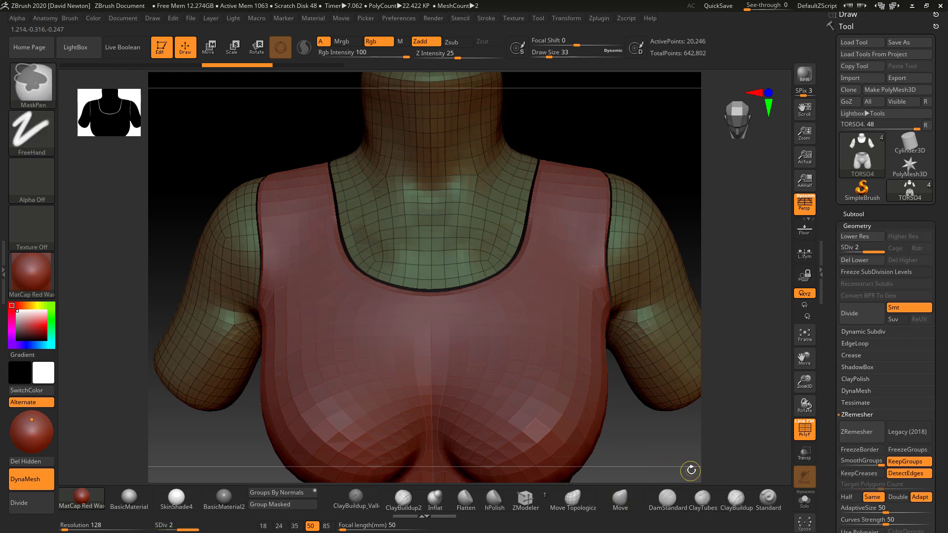
key(ctrl+z)
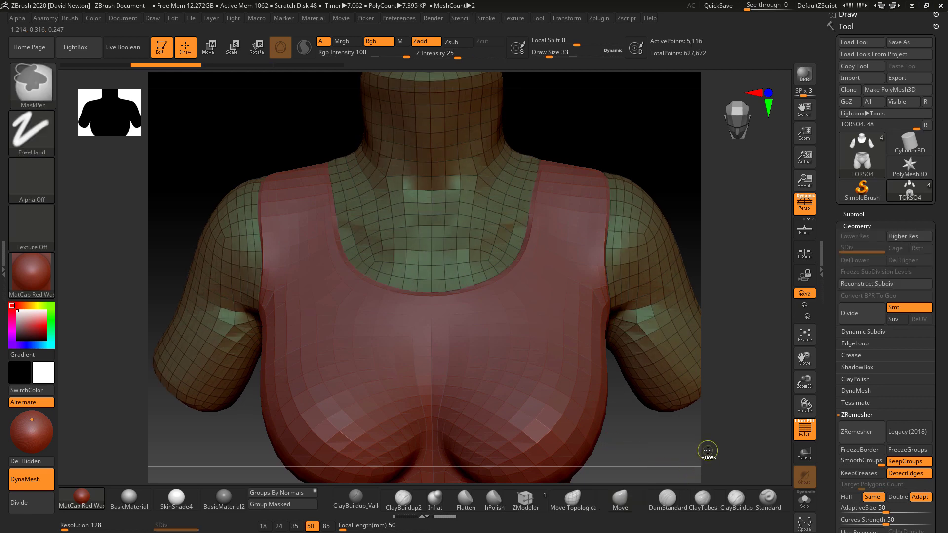
mouse_move(705, 456)
ctrl+right_down()
mouse_move(680, 465)
mouse_move(680, 339)
mouse_move(706, 325)
ctrl+right_up()
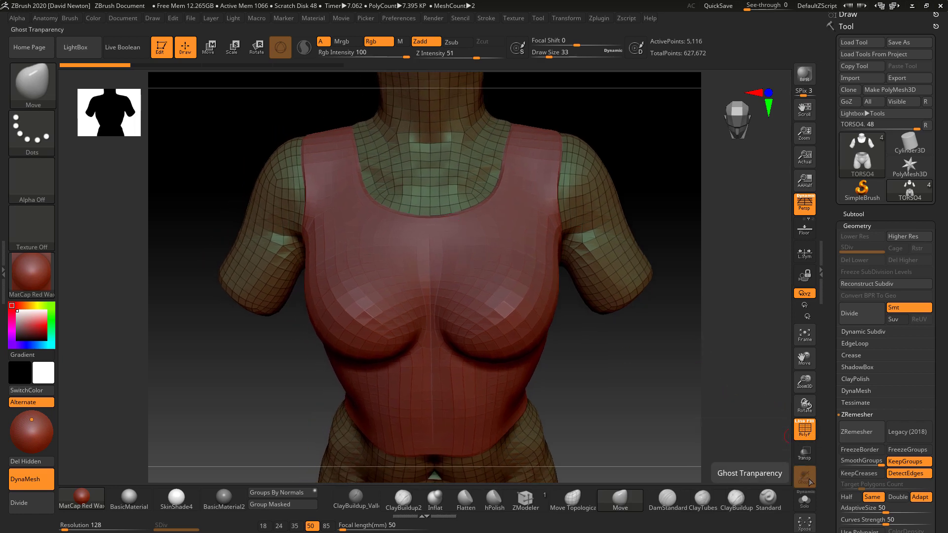
Step: Isolate TORSO4 in Solo mode and crease its open border edges
click(805, 500)
alt+right_drag(543, 345, 604, 428)
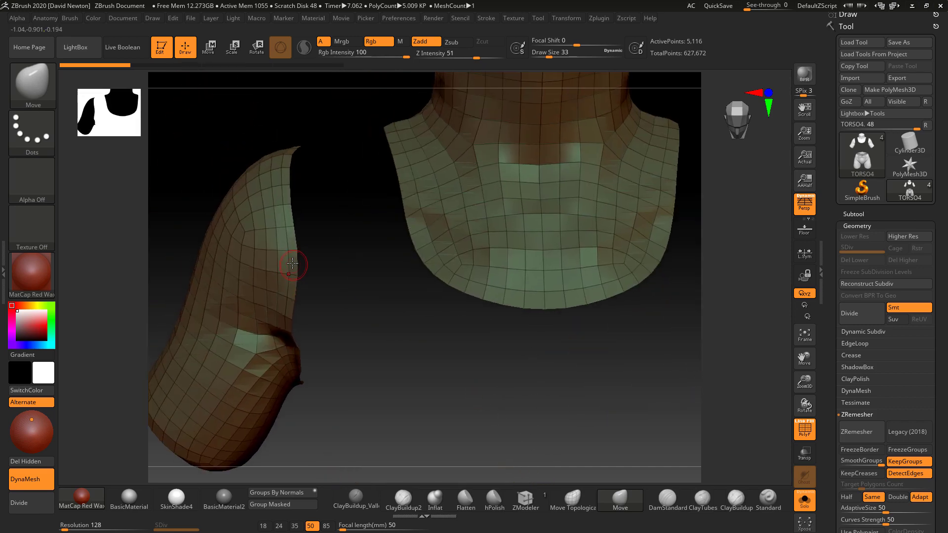
click(850, 356)
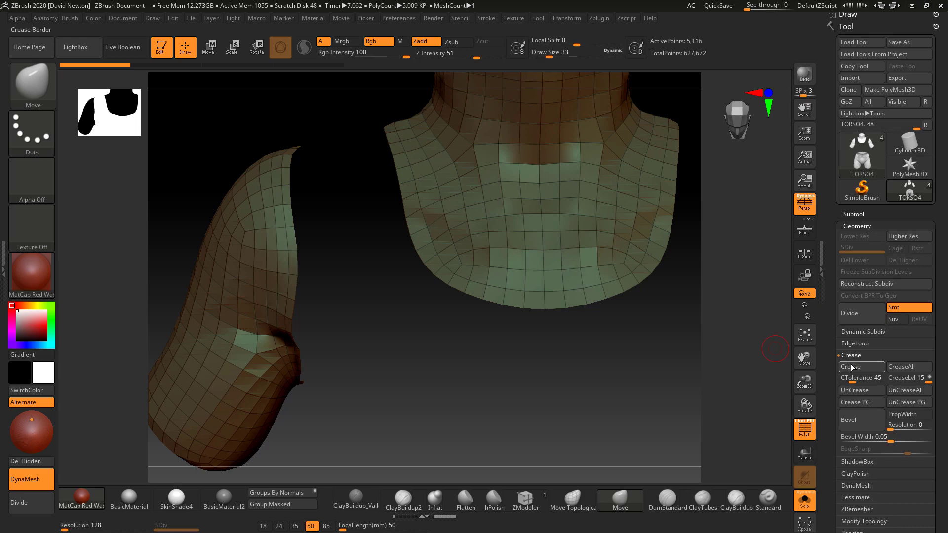
alt+right_drag(599, 330, 515, 395)
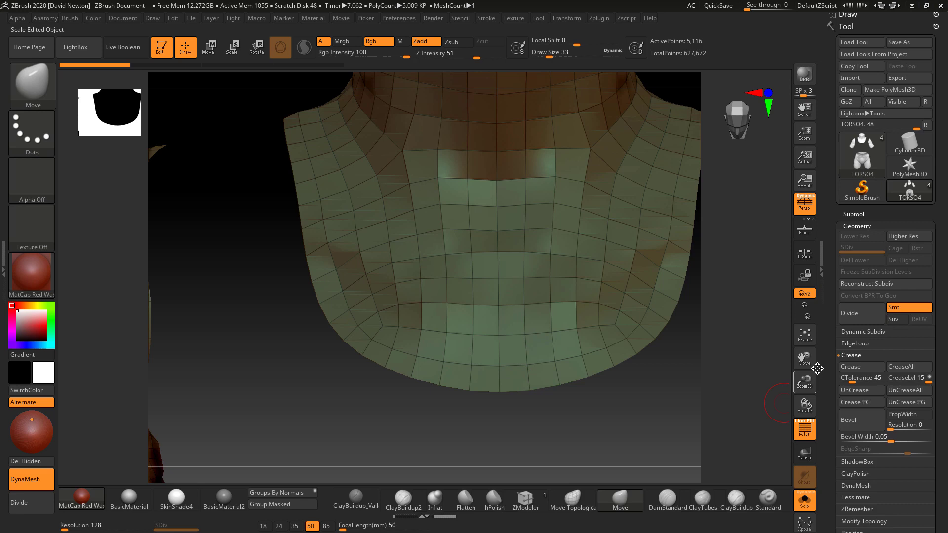
click(850, 366)
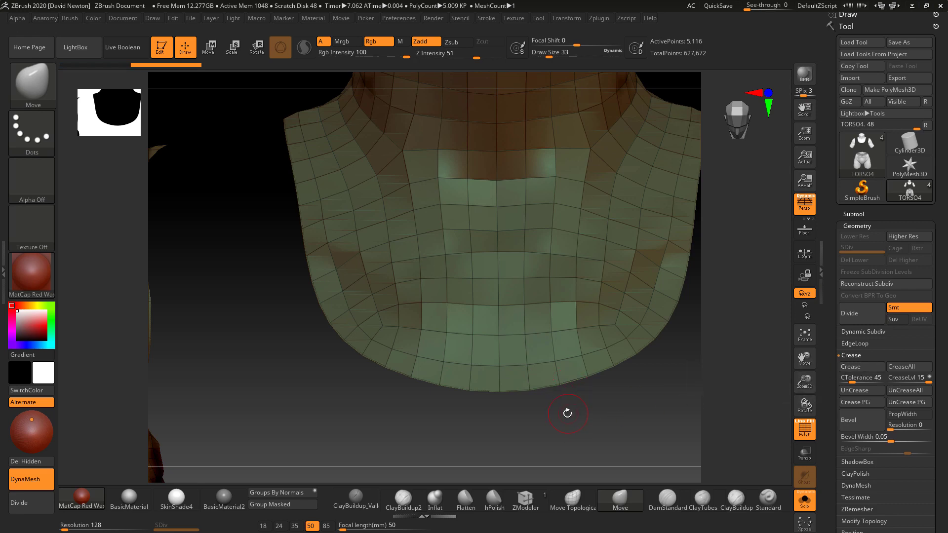
alt+right_drag(567, 413, 543, 284)
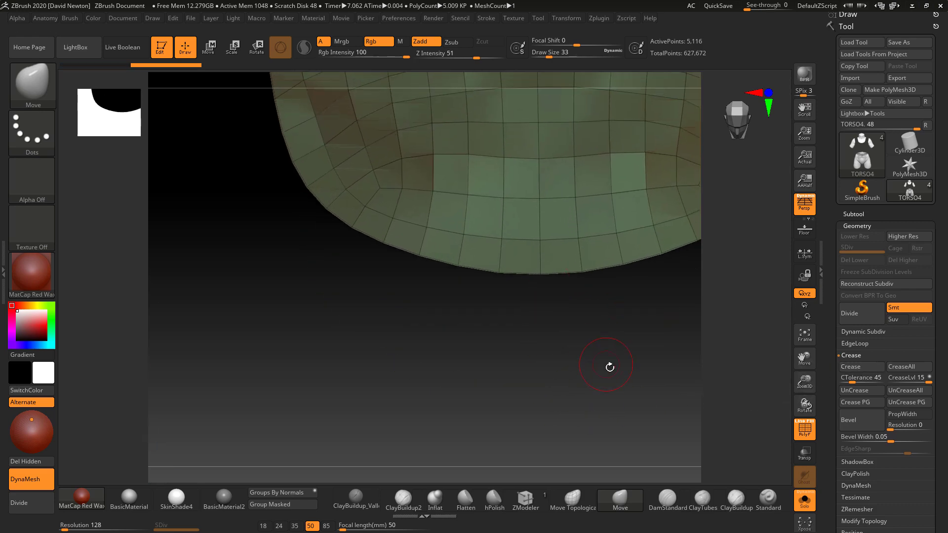
alt+right_drag(610, 367, 608, 20)
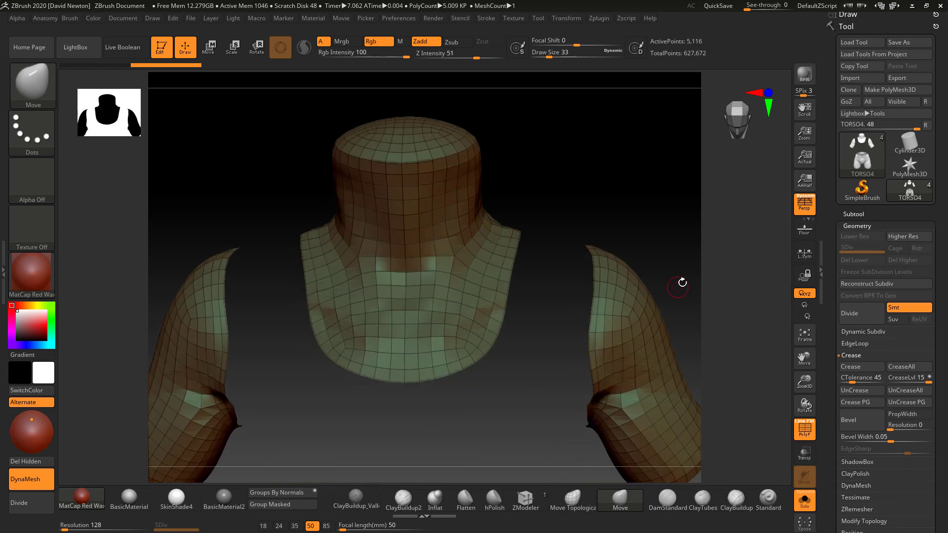
alt+right_drag(682, 283, 638, 243)
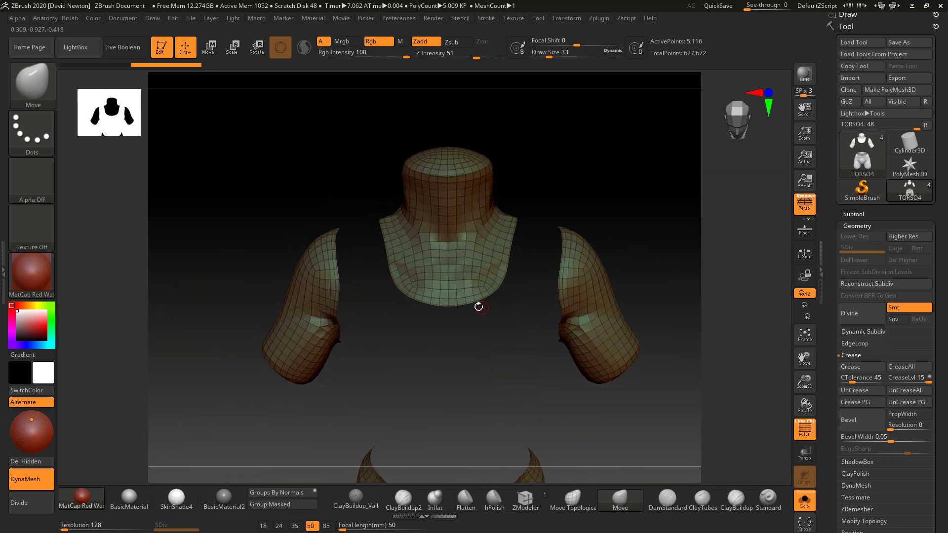
Step: Leave Solo mode and divide the creased TORSO4 twice, up to subdivision level 3
click(858, 213)
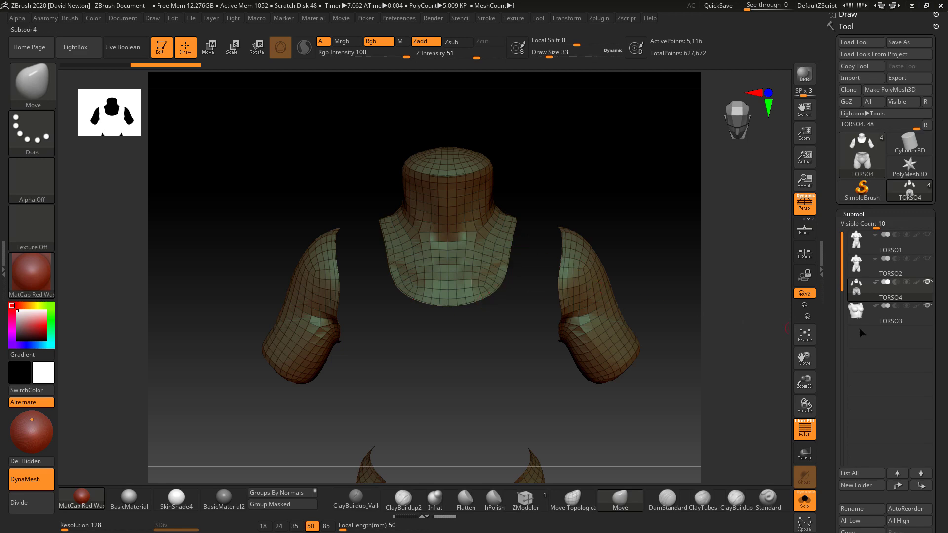
click(805, 500)
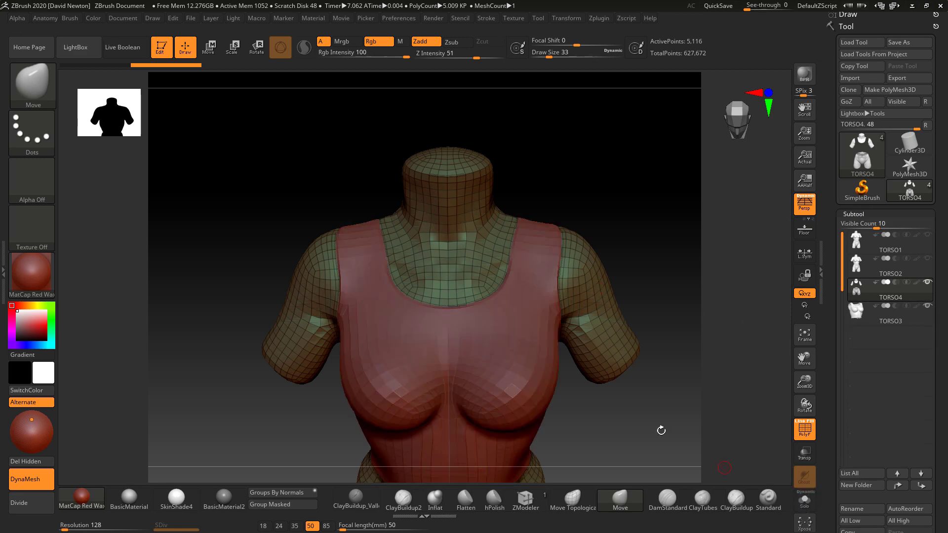
drag(942, 411, 927, 326)
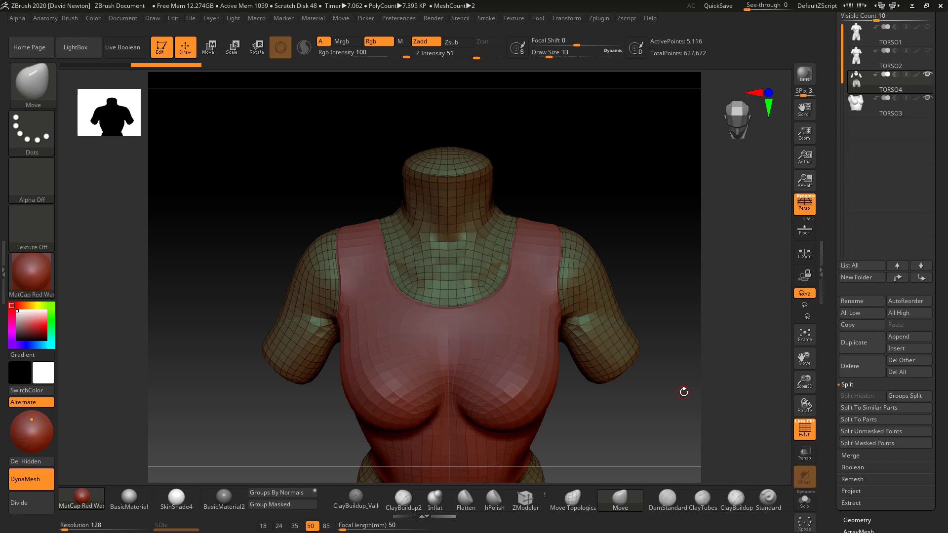
key(ctrl)
key(ctrl+d)
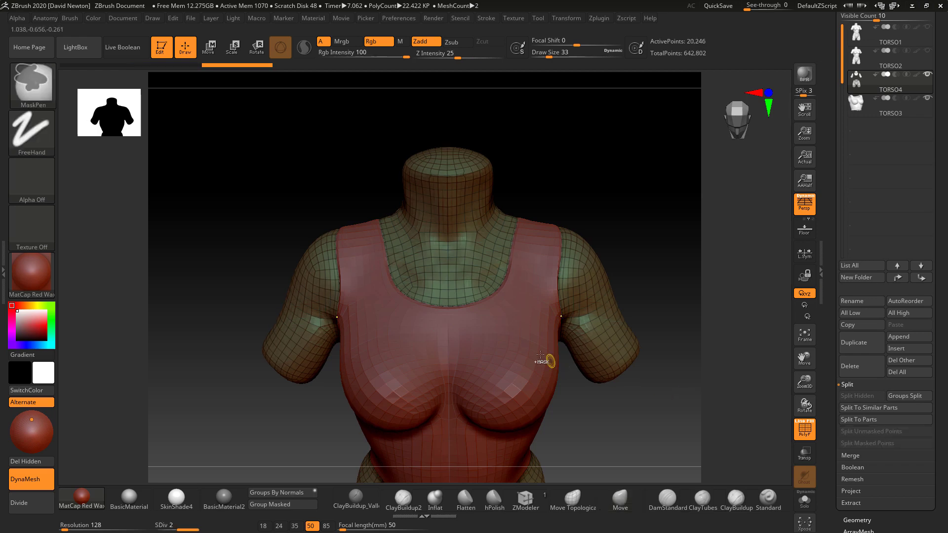
key(ctrl+d)
mouse_move(646, 307)
mouse_down()
mouse_move(671, 306)
mouse_move(658, 309)
mouse_up()
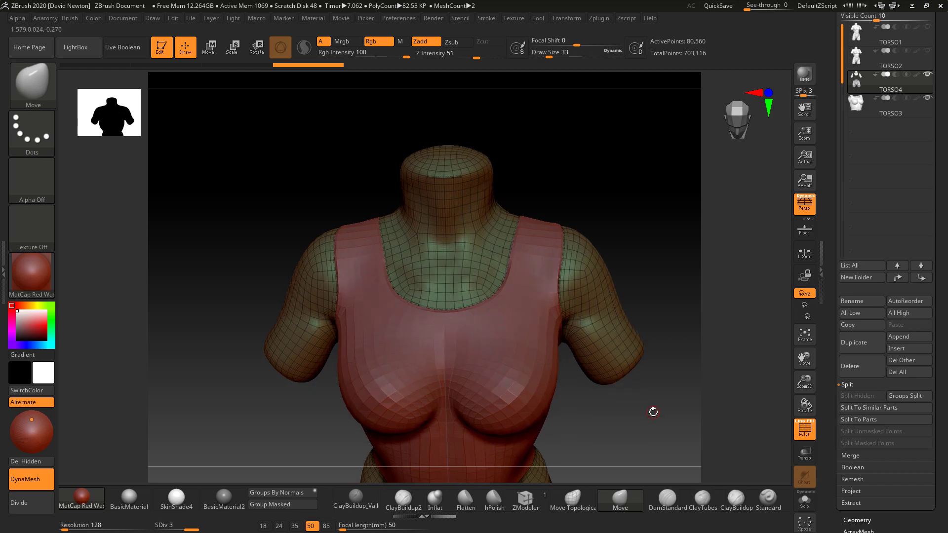
drag(653, 412, 659, 412)
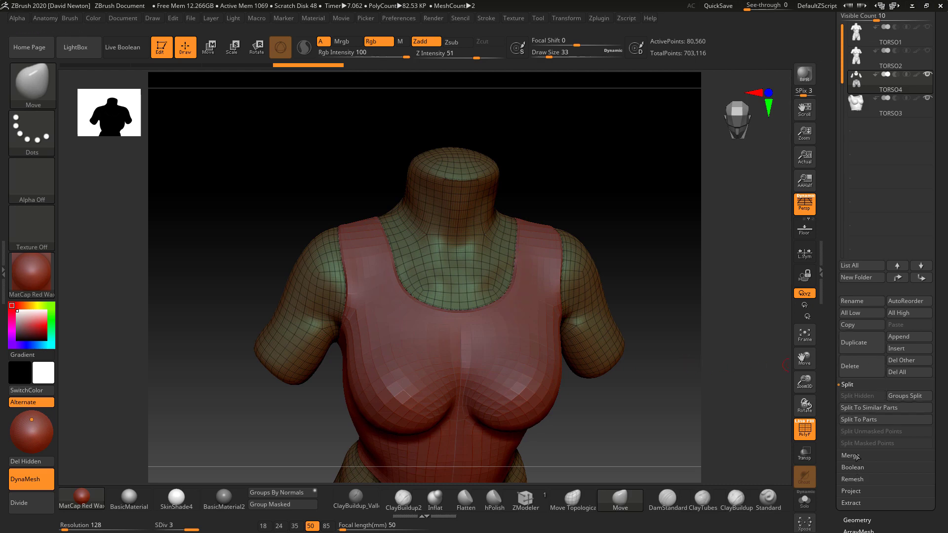
Step: Examine the Modify Topology options and the fit between the subdivided body and the garment's neckline and armholes
drag(938, 470, 931, 420)
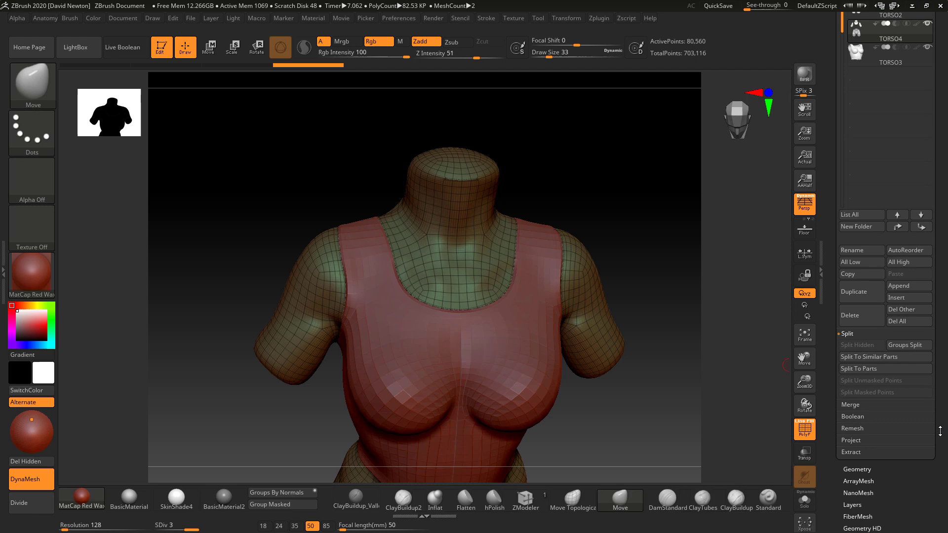
click(863, 471)
scroll(914, 414, up, 5)
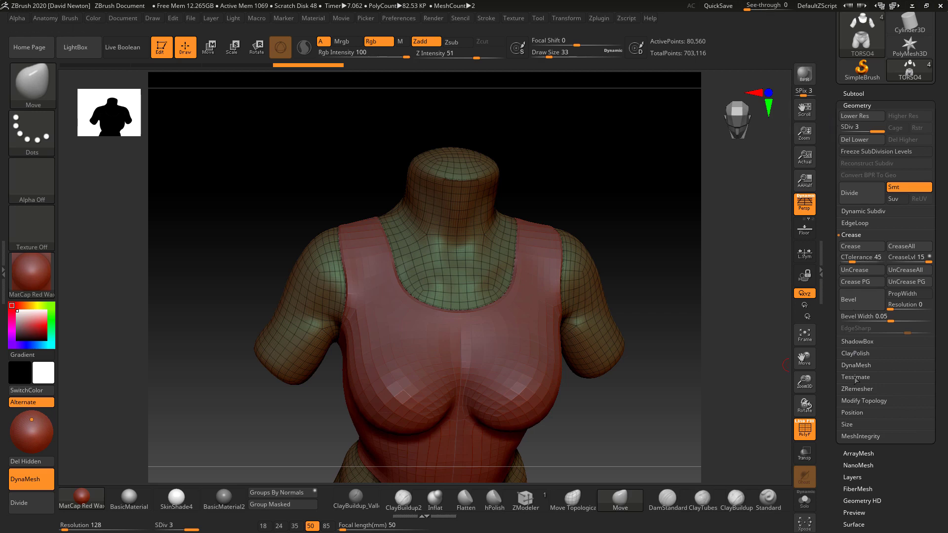
click(852, 405)
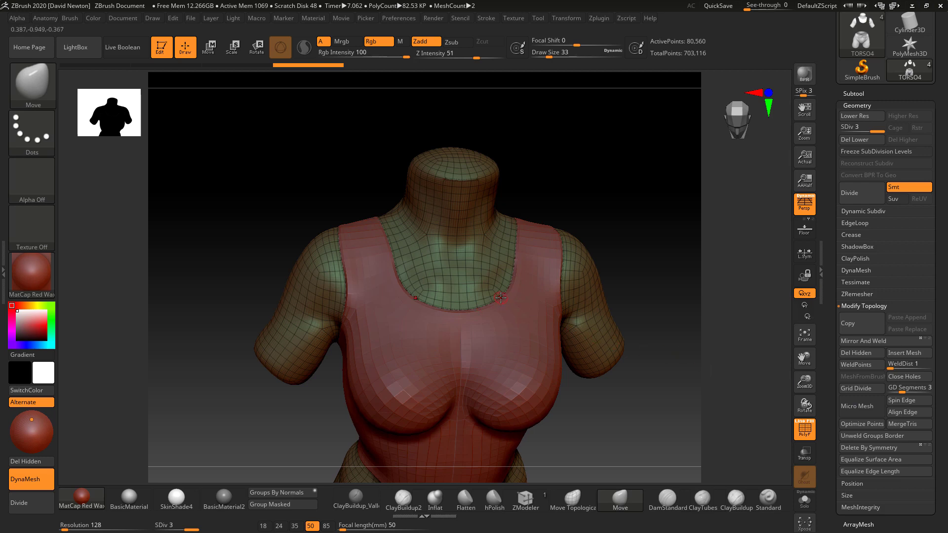
alt+drag(686, 301, 687, 251)
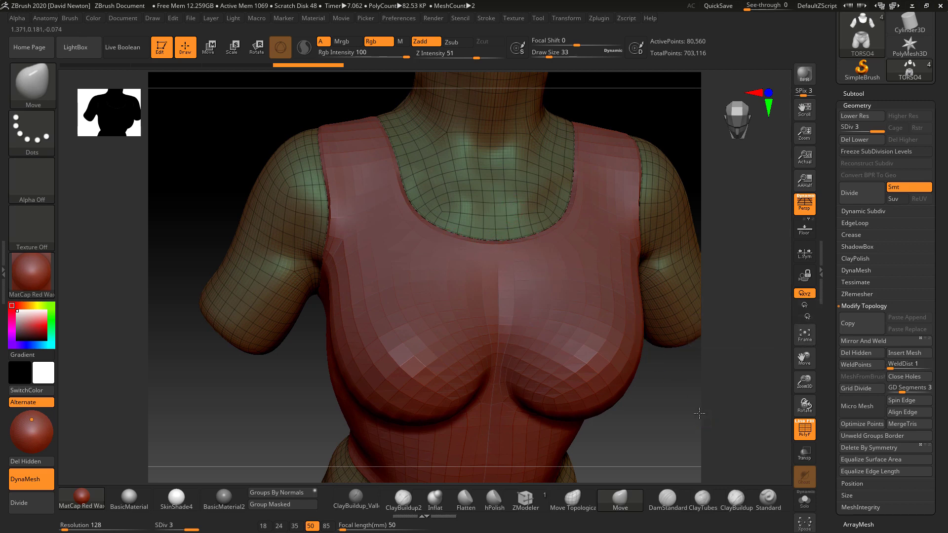
alt+drag(699, 413, 678, 361)
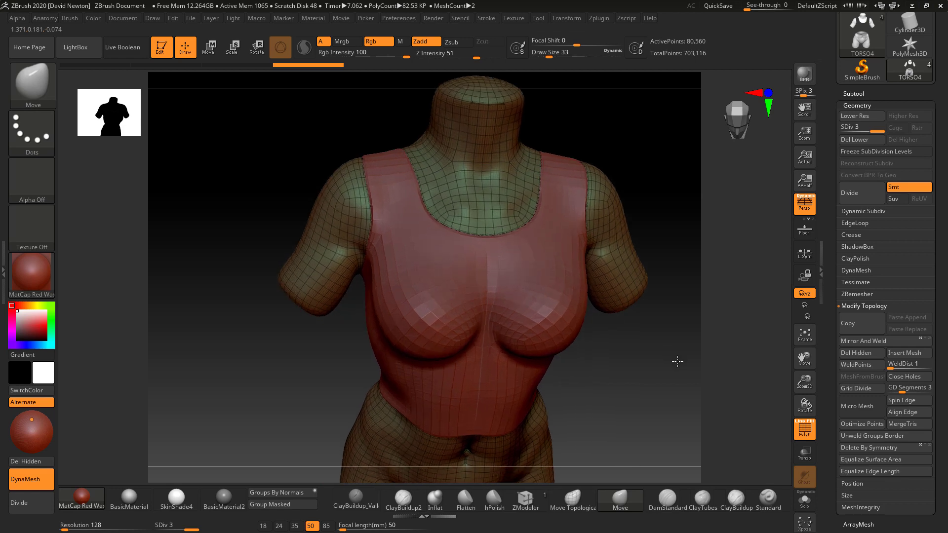
Step: Show the subtool list and make the garment piece TORSO3 the active subtool
click(848, 93)
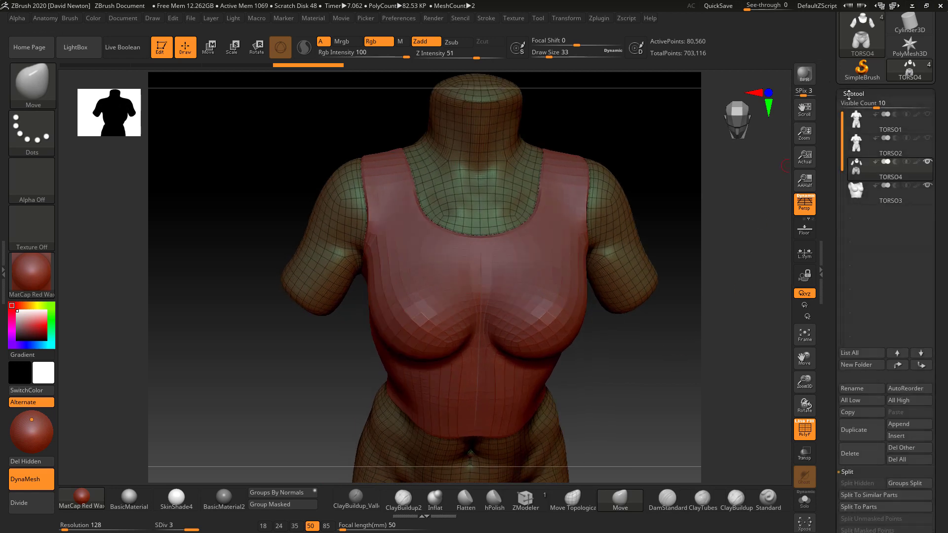
alt+click(543, 282)
alt+drag(646, 362, 609, 366)
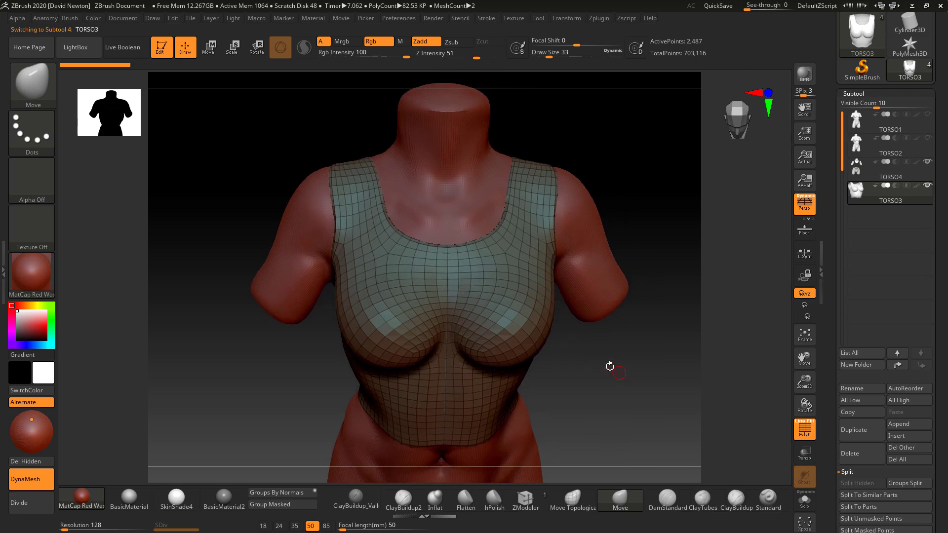
Step: Try dividing the TORSO3 garment once and undo that subdivision
key(ctrl+d)
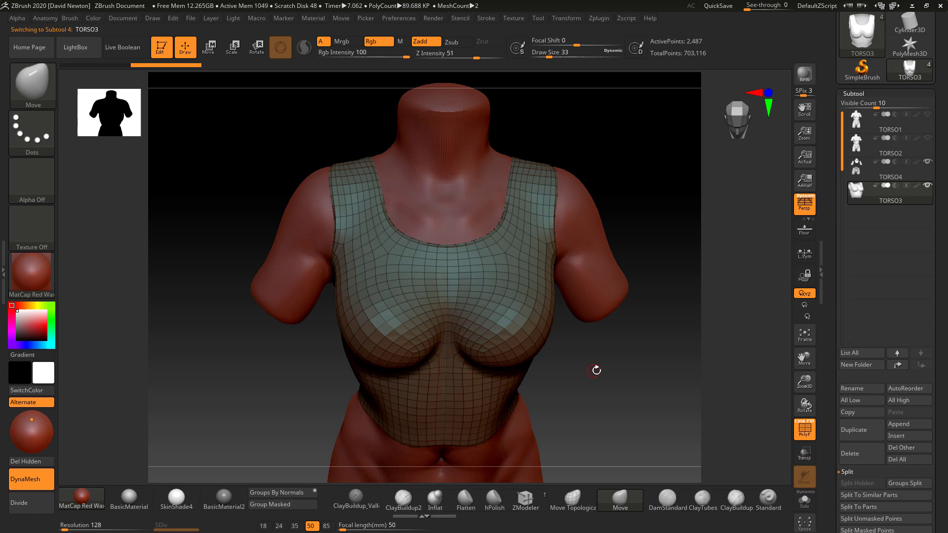
key(ctrl+z)
alt+drag(600, 374, 605, 379)
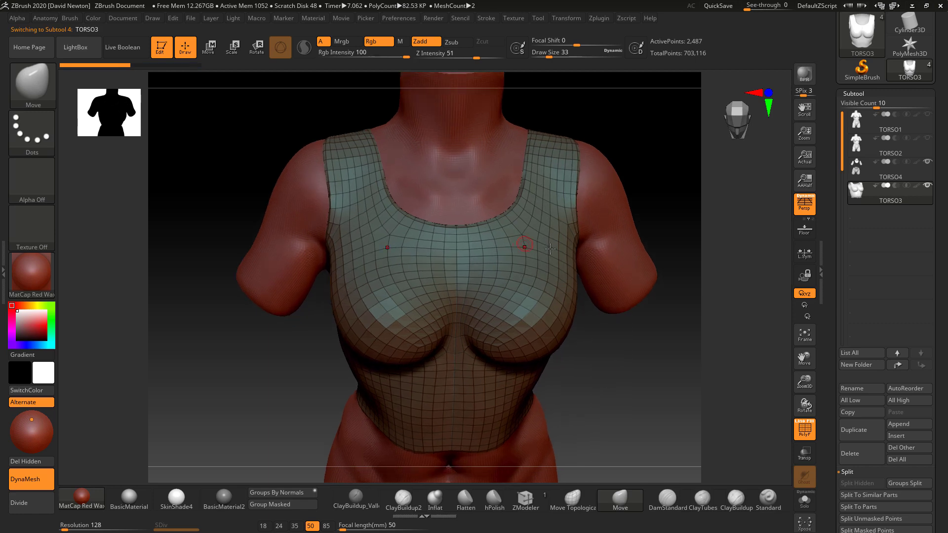
Step: Turn off the PolyFrame display to show the TORSO3 garment without its wireframe
scroll(908, 444, down, 3)
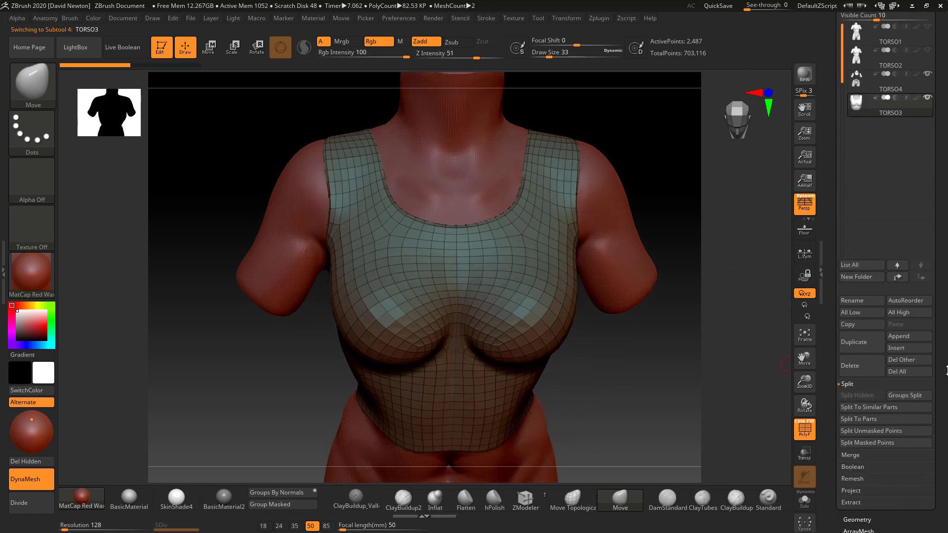
mouse_move(897, 528)
mouse_down()
mouse_move(900, 496)
mouse_move(904, 518)
mouse_up()
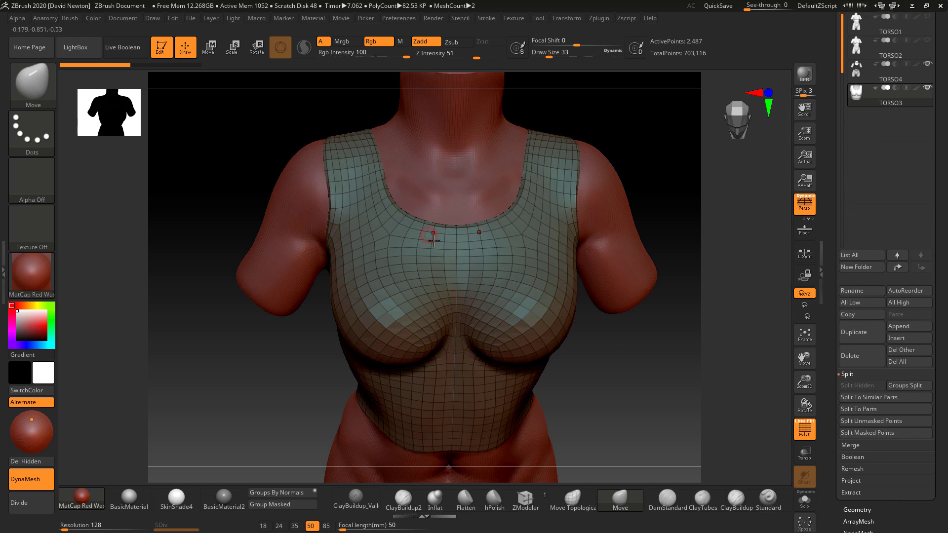
click(802, 429)
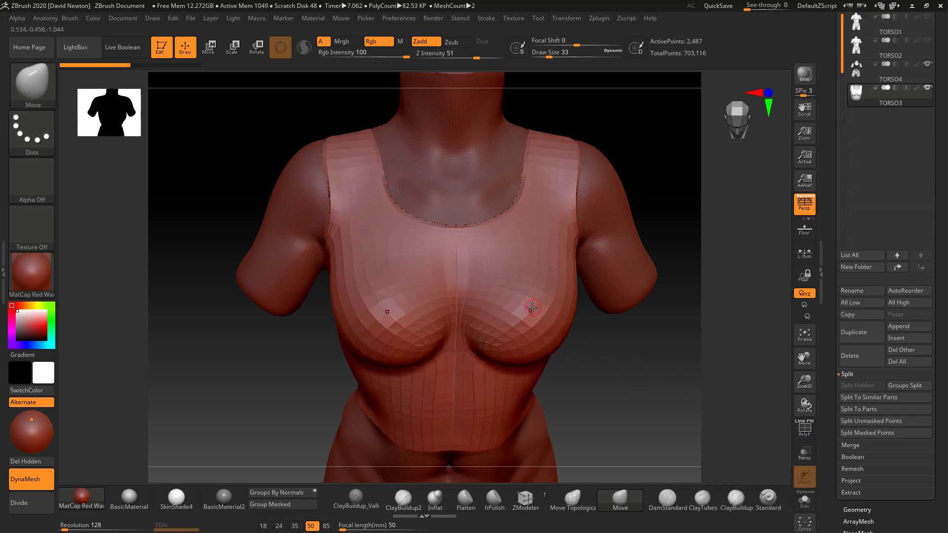
Step: Try dividing the TORSO3 garment once with Smt on and once with Smt off, undoing each subdivision
key(ctrl+d)
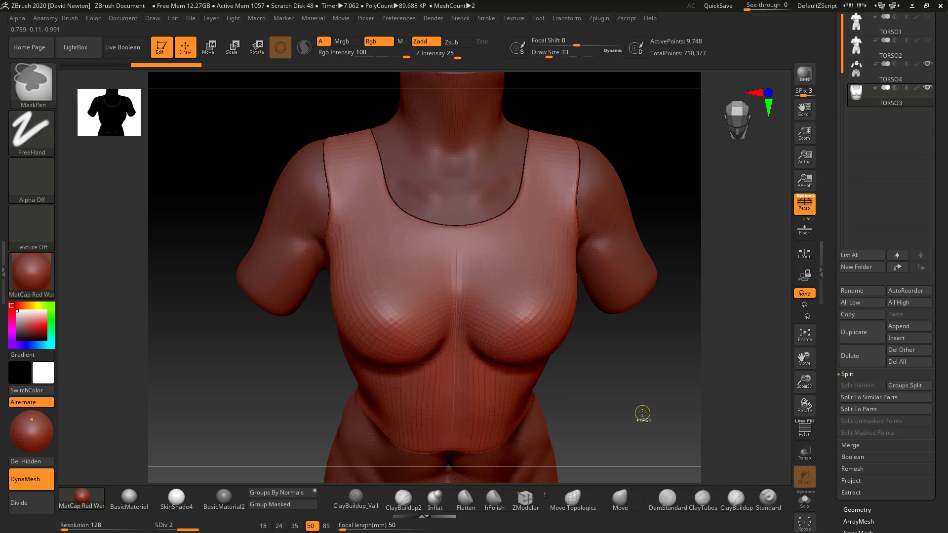
key(ctrl+z)
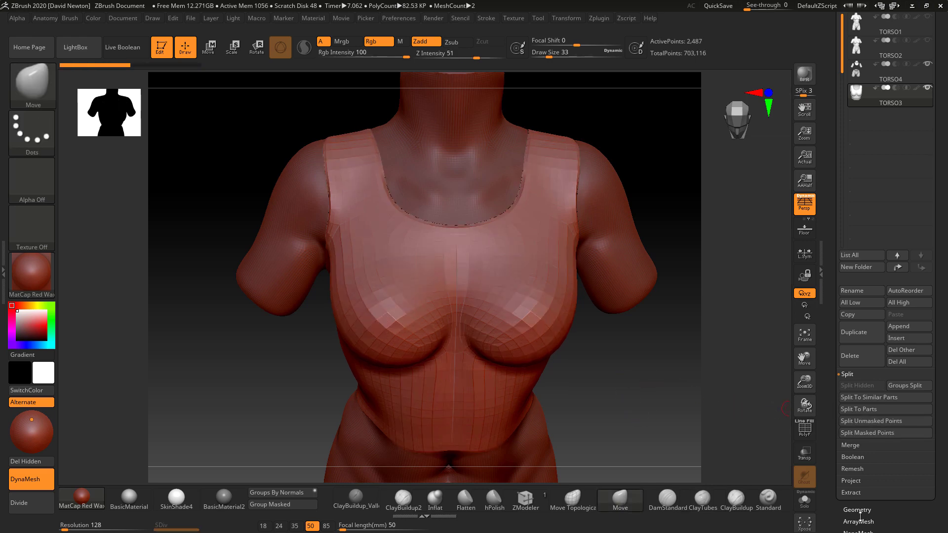
click(856, 509)
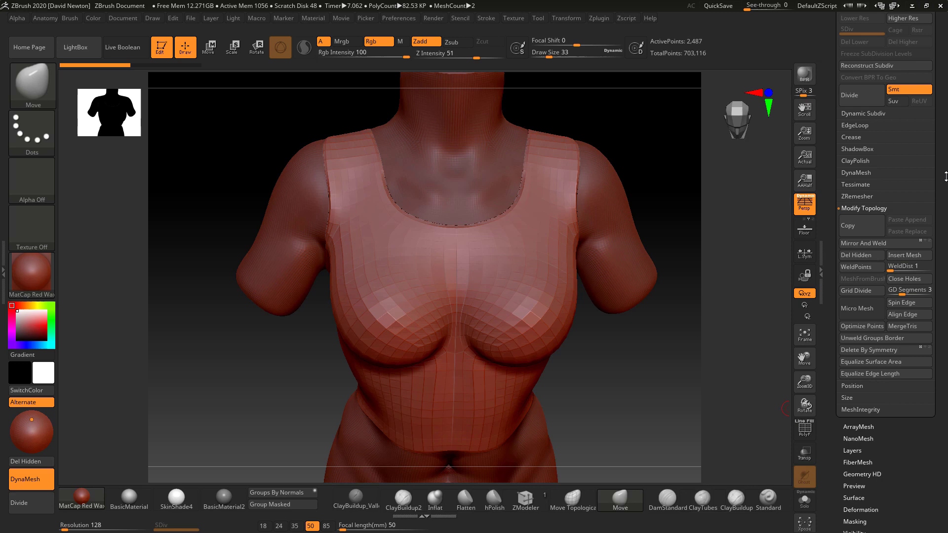
click(901, 251)
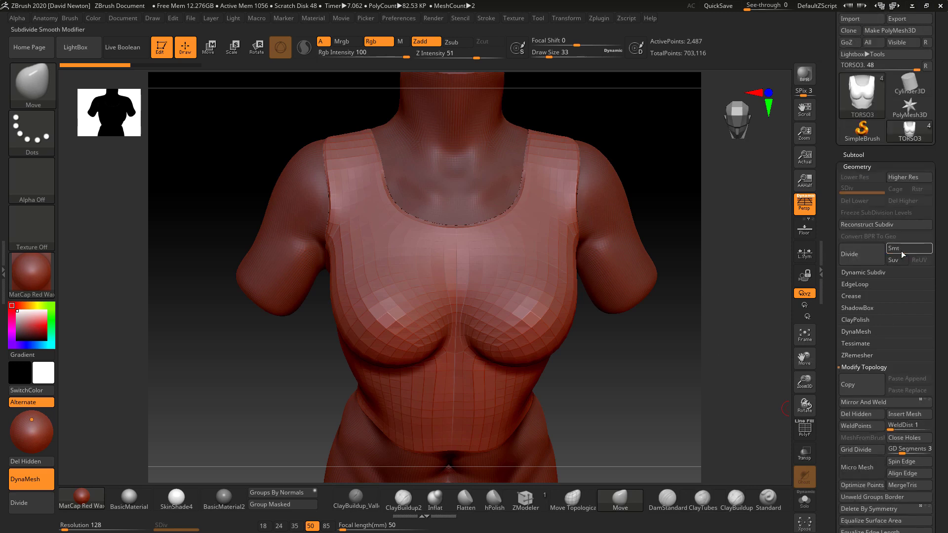
click(856, 256)
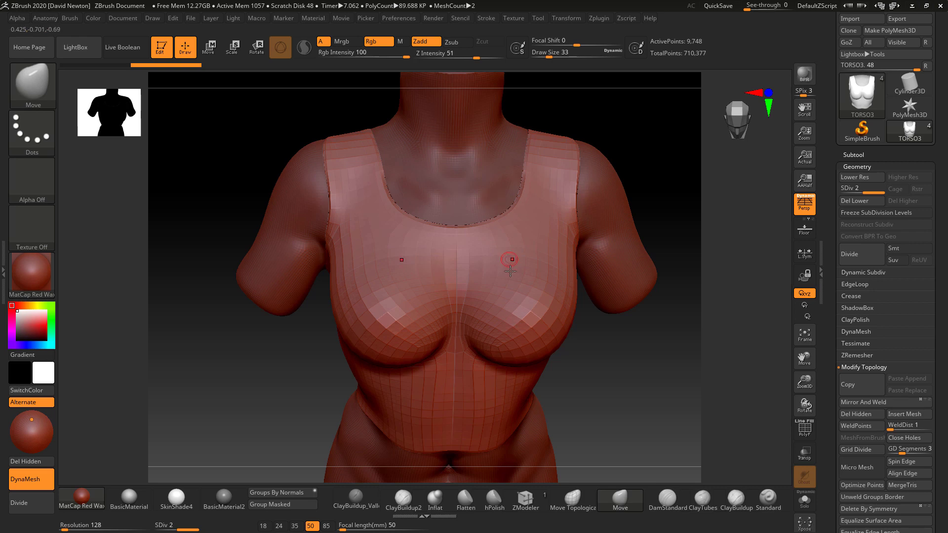
click(804, 428)
click(804, 428)
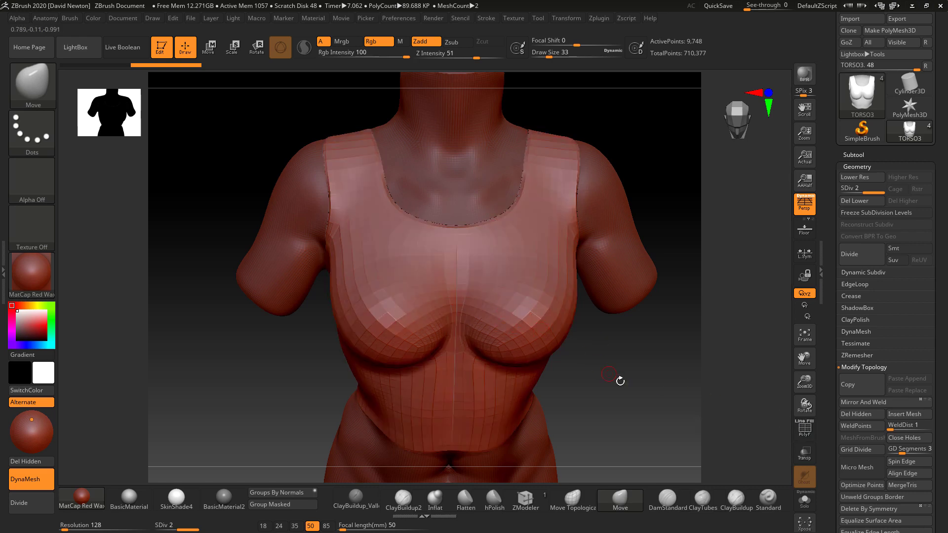
key(shift+d)
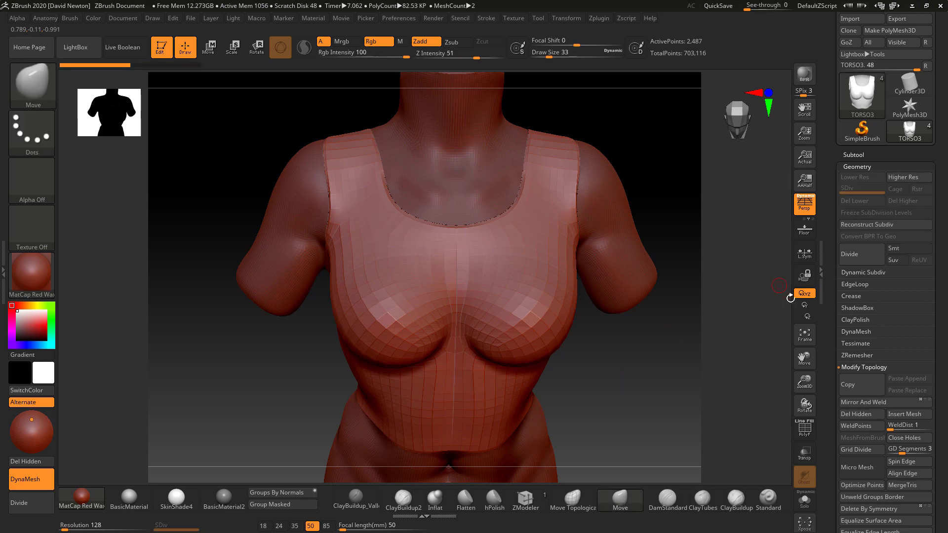
Step: Crease the garment's open borders, try dividing it once without smoothing, and undo that division
click(847, 296)
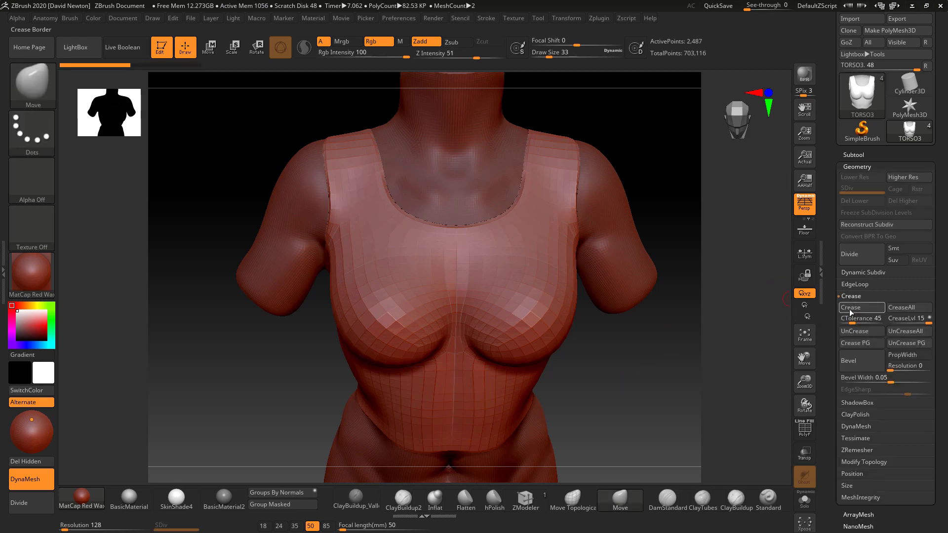
click(857, 257)
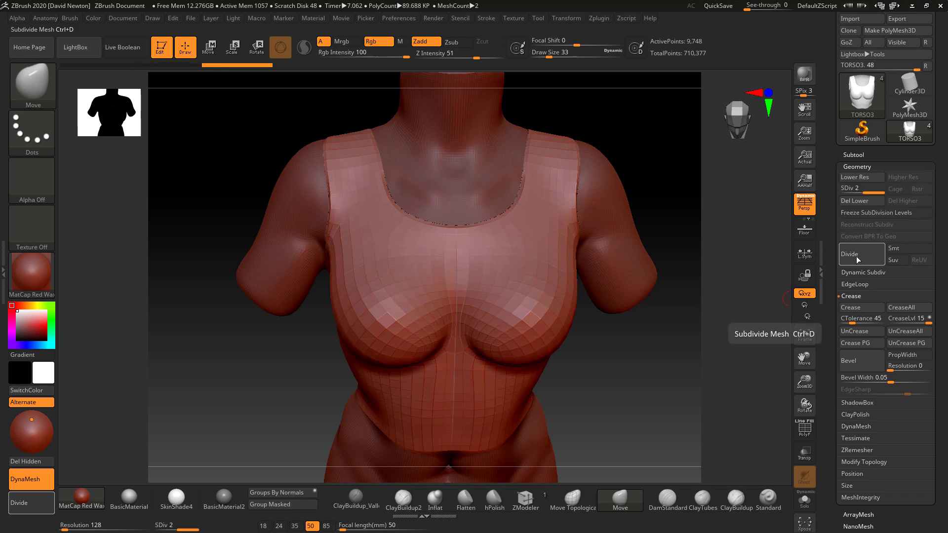
key(shift+d)
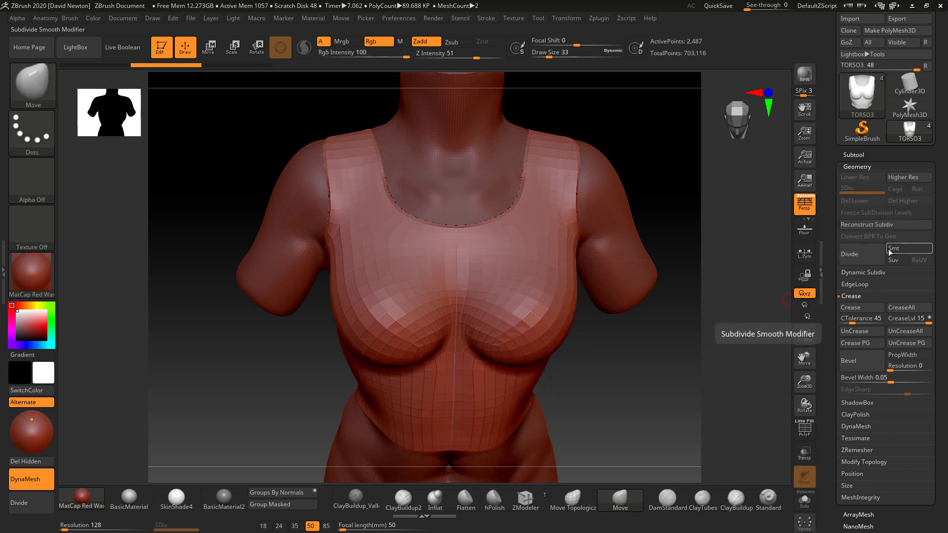
Step: With Smt back on, try dividing the creased garment up to SDiv 4, then revert it to its earliest undo-history state
click(908, 248)
click(856, 255)
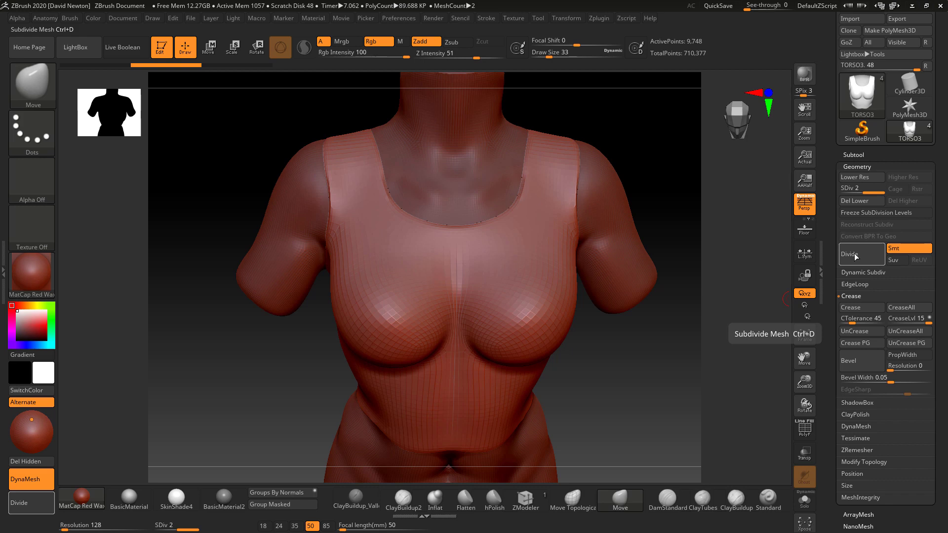
click(857, 256)
click(854, 256)
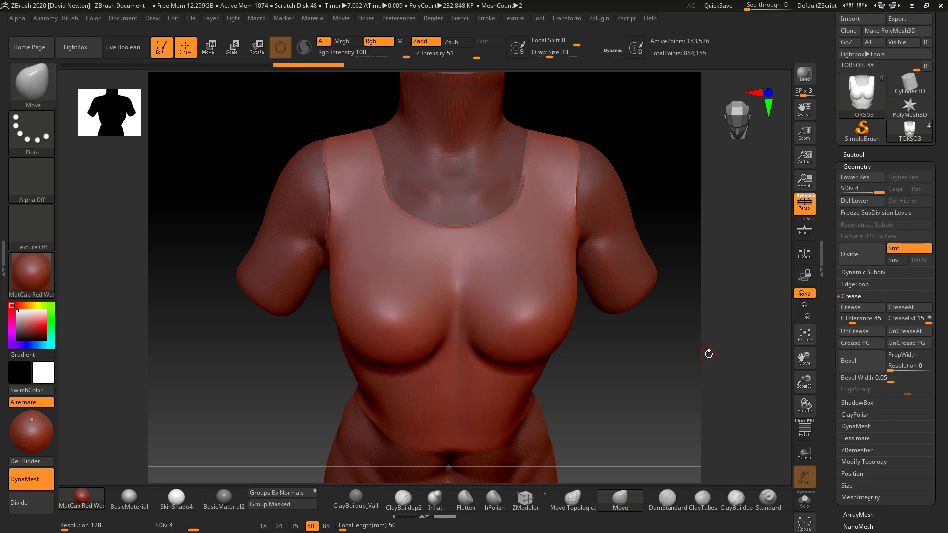
ctrl+right_drag(701, 332, 627, 297)
drag(551, 299, 682, 301)
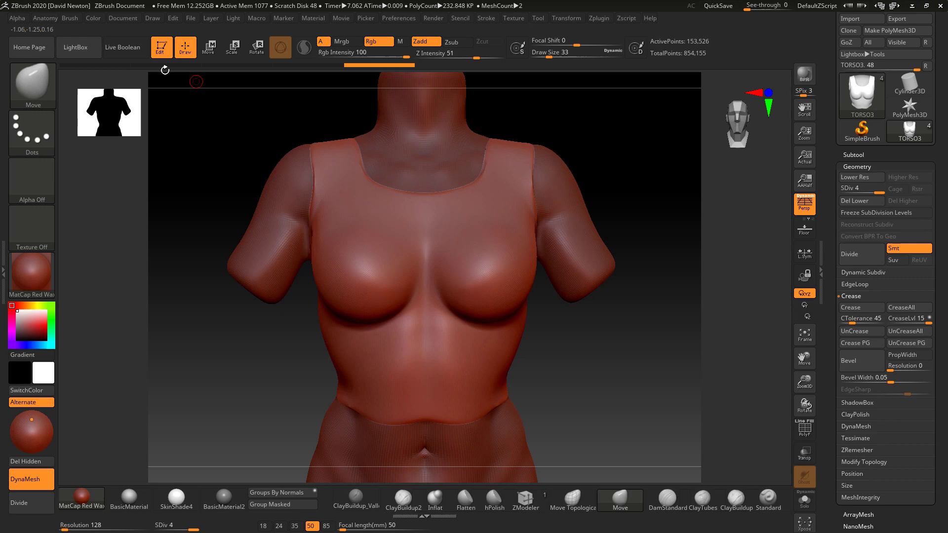
click(75, 65)
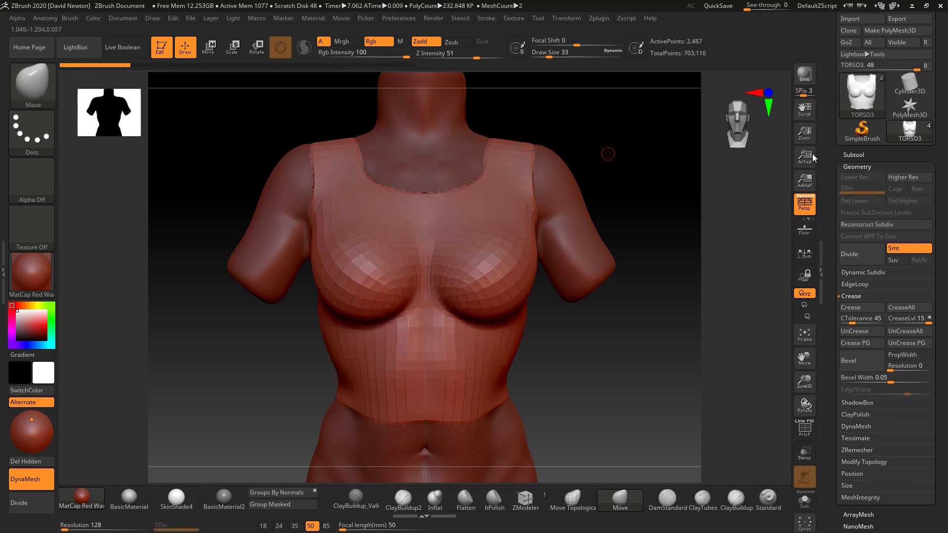
click(848, 153)
click(858, 231)
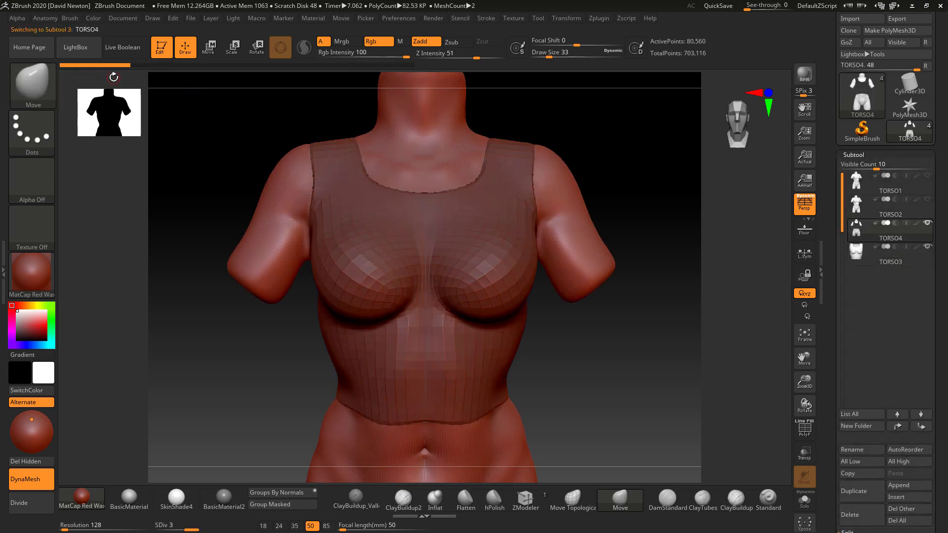
click(847, 247)
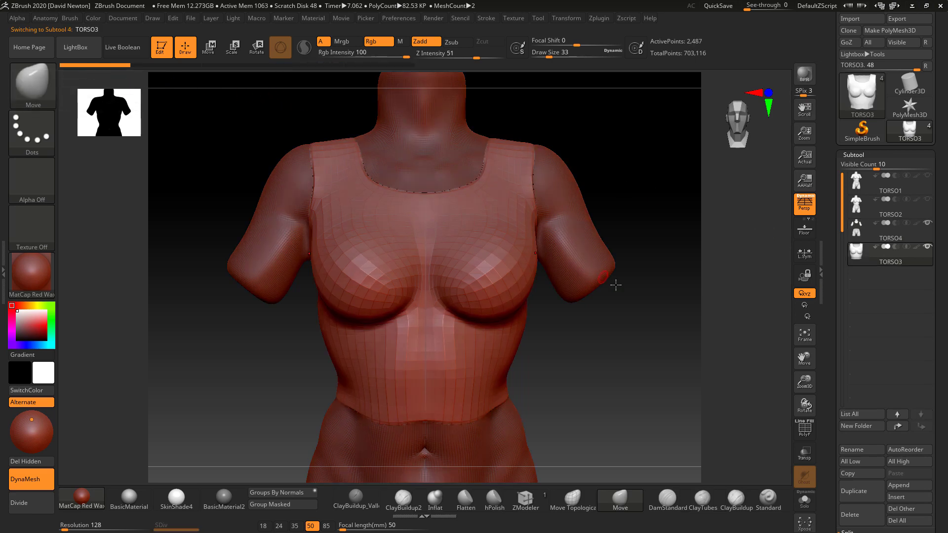
mouse_move(860, 253)
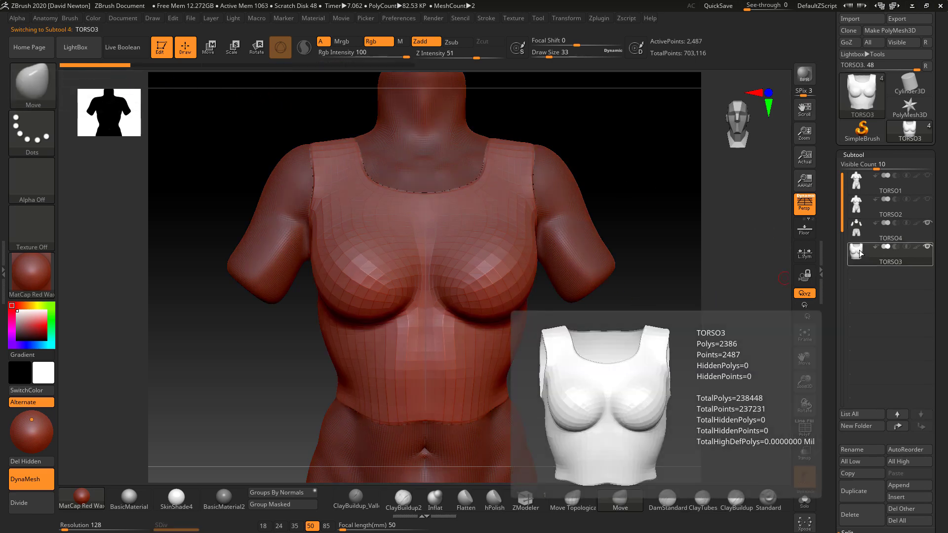
scroll(864, 363, down, 6)
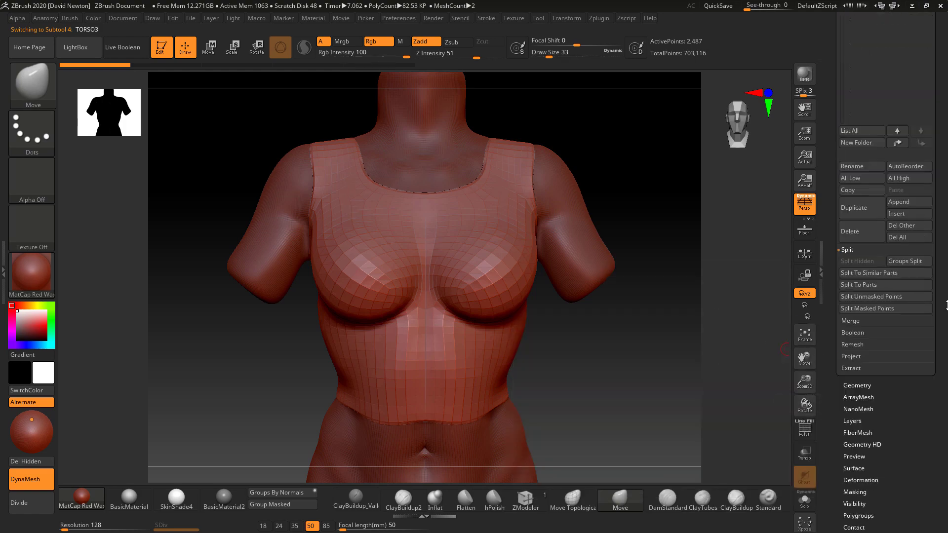
click(858, 338)
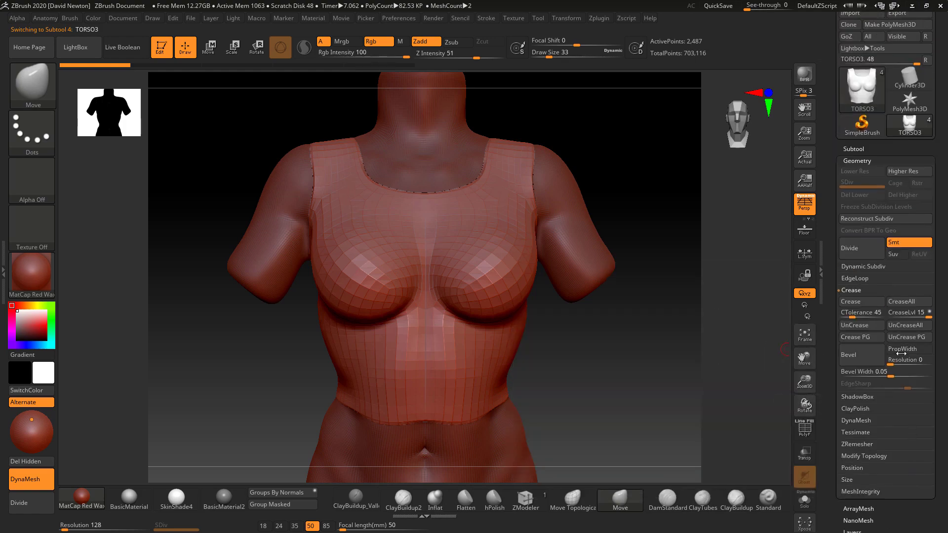
ctrl+right_drag(701, 328, 656, 311)
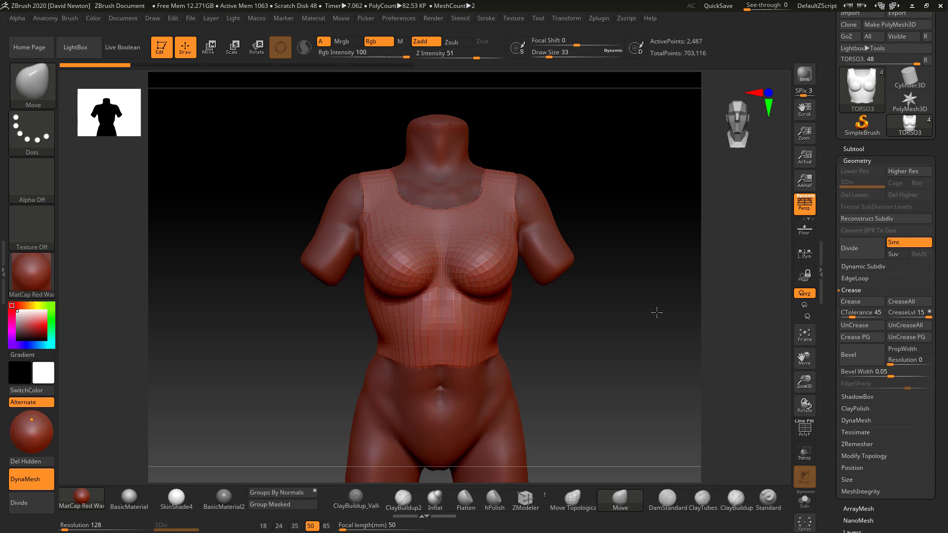
Step: Make the body piece TORSO4 the active subtool and revert it to its unsubdivided state in the undo history
click(854, 149)
mouse_move(857, 207)
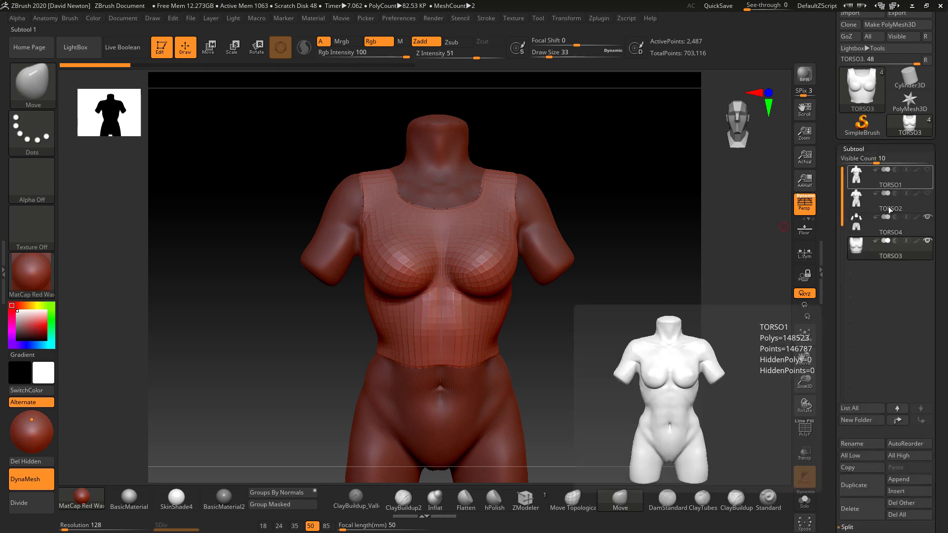
click(856, 227)
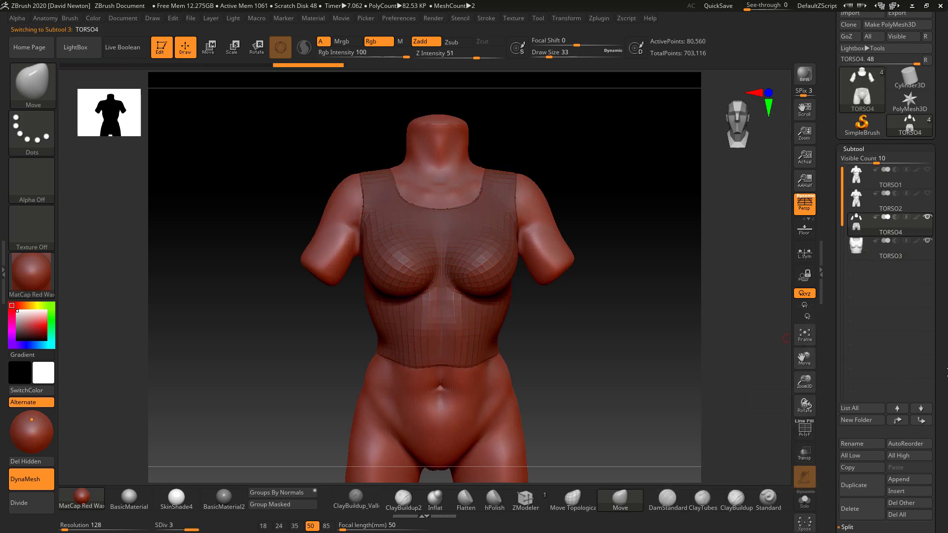
drag(946, 372, 944, 294)
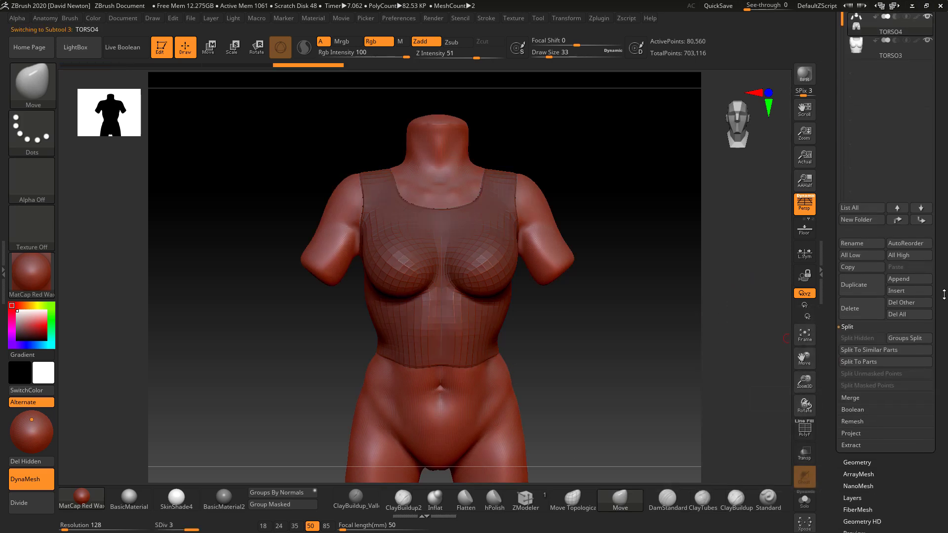
click(856, 462)
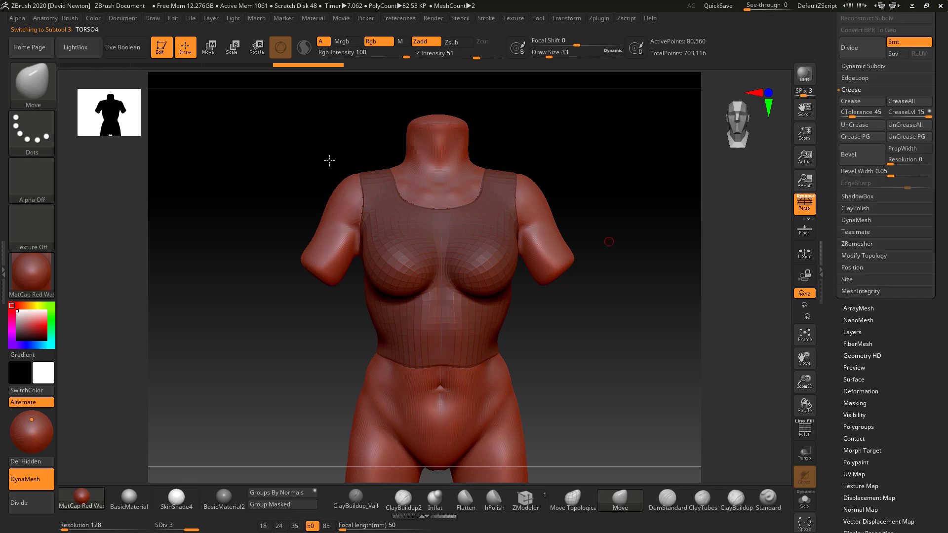
click(82, 65)
Step: Turn on the PolyFrame display and inspect the low-resolution body and garment around the waist
alt+drag(574, 329, 641, 298)
click(804, 434)
drag(668, 351, 674, 307)
scroll(839, 114, up, 3)
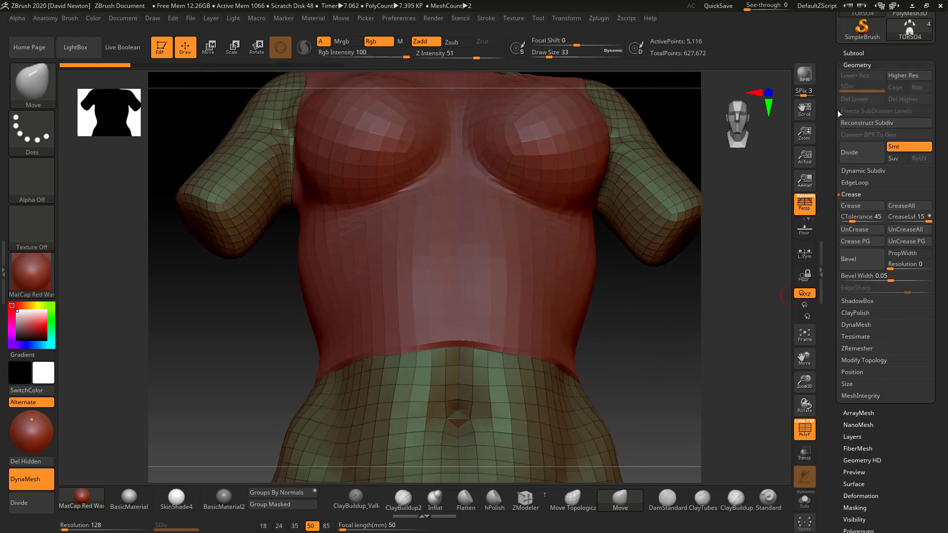
Step: Merge the TORSO4 body down with the TORSO3 garment below it into one subtool, accepting that this cannot be undone
click(854, 53)
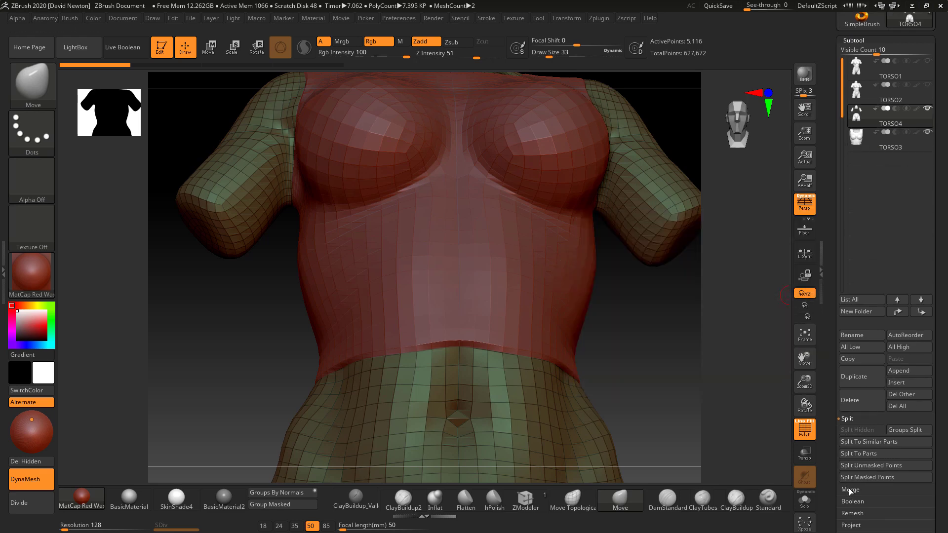
click(858, 491)
click(857, 441)
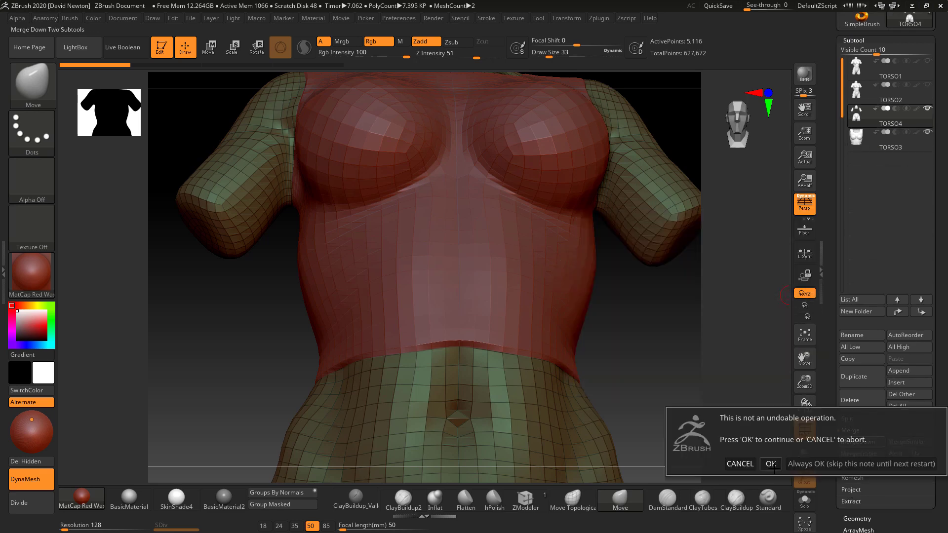
click(771, 463)
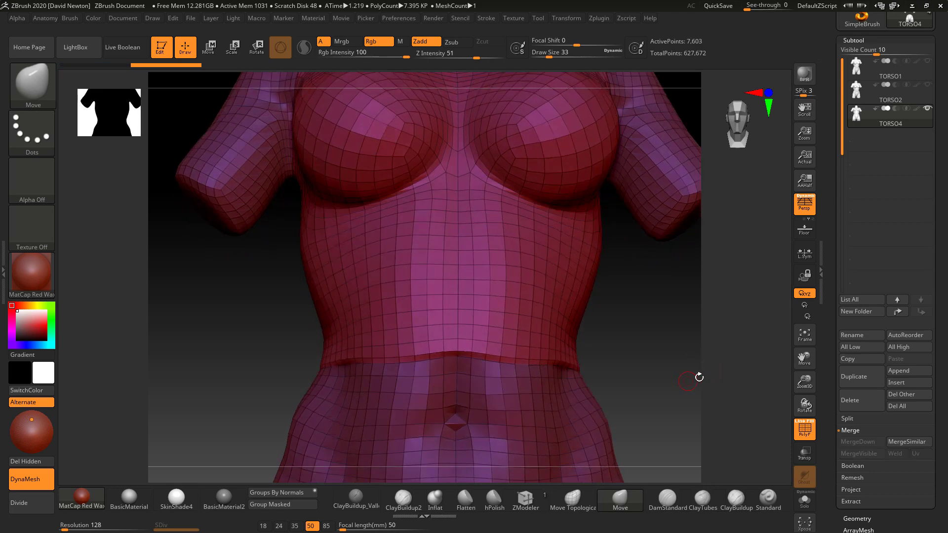
drag(679, 366, 548, 328)
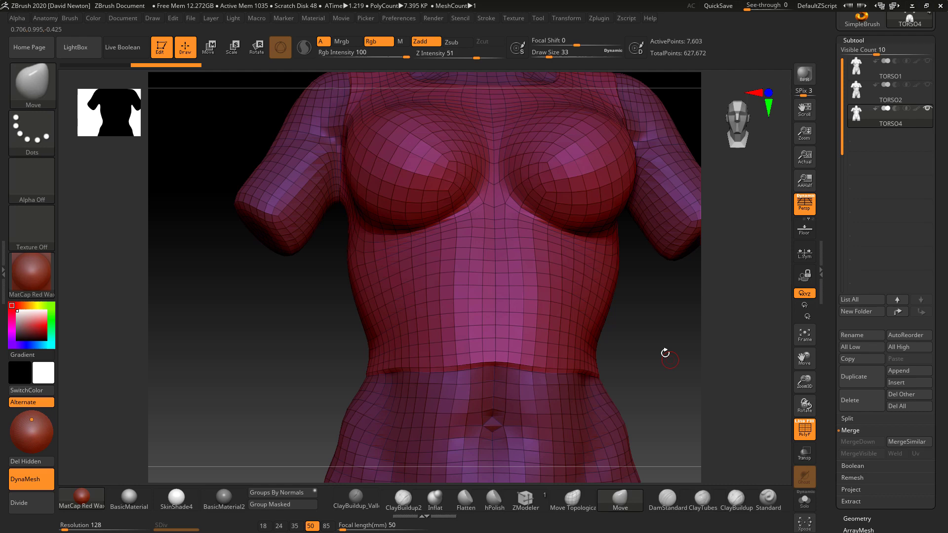
drag(665, 353, 607, 321)
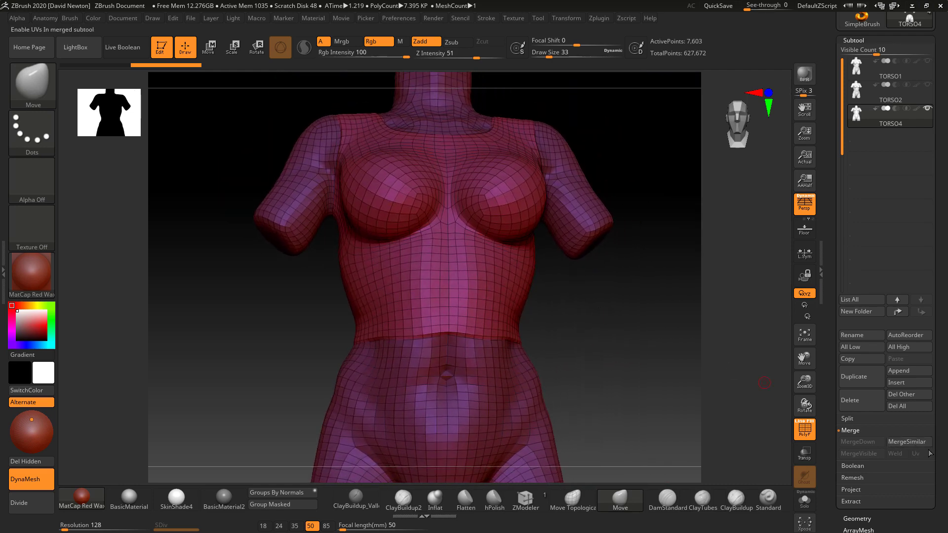
Step: Try dividing the merged torso once and undo that subdivision
key(ctrl)
key(ctrl+d)
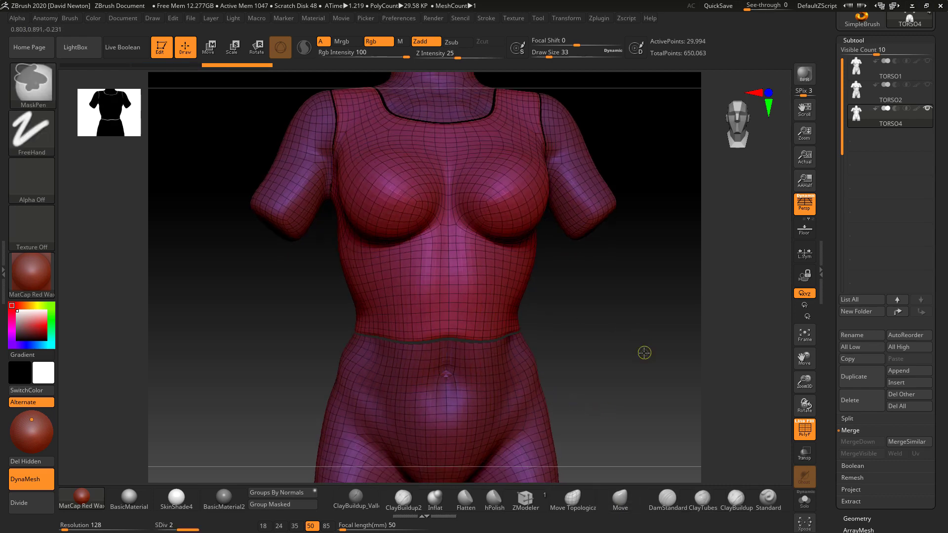
key(ctrl+z)
Step: Weld the merged torso's coincident points so the garment and body edges rejoin along the waist seam
alt+drag(599, 330, 675, 307)
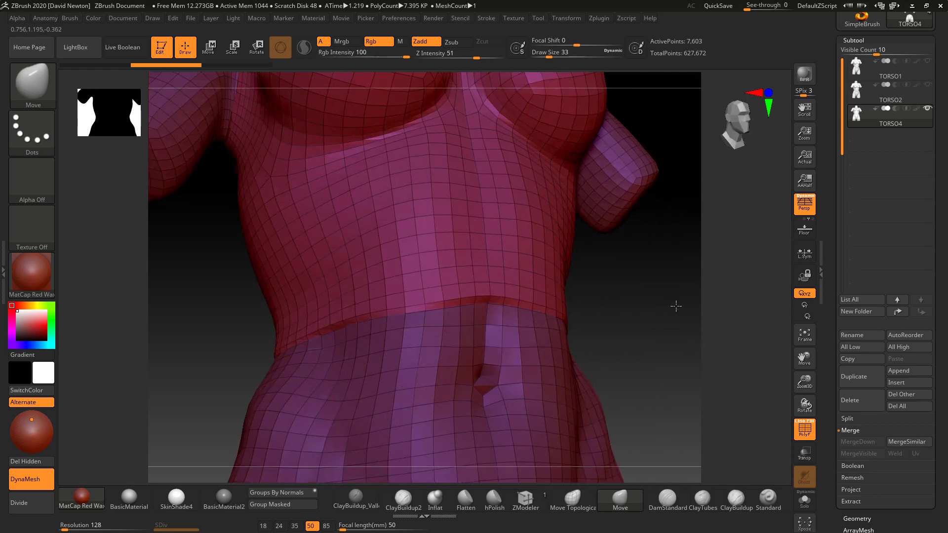
alt+drag(624, 311, 656, 338)
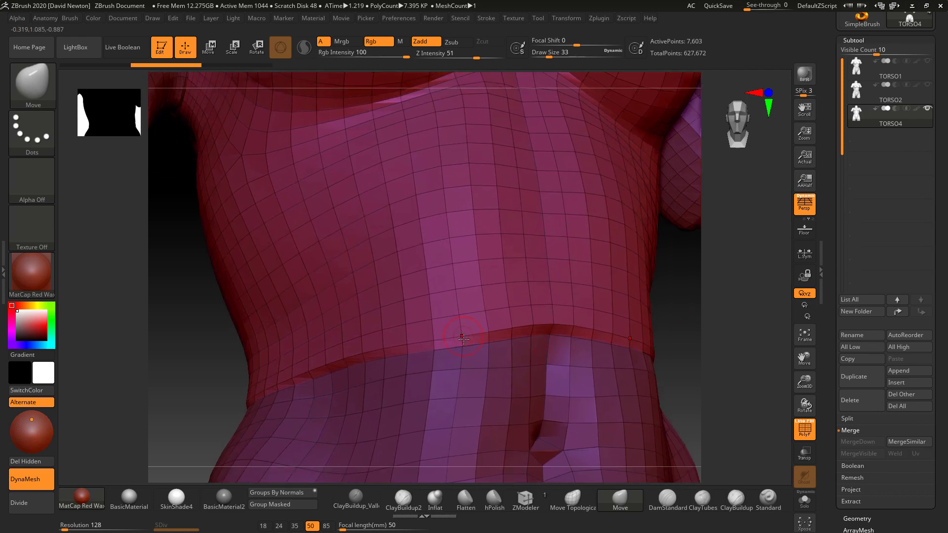
drag(943, 471, 943, 420)
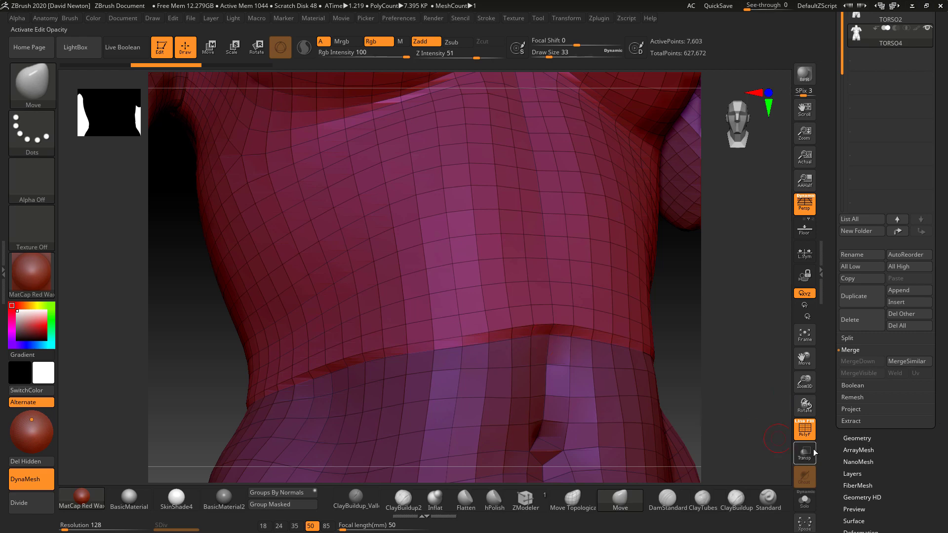
click(857, 438)
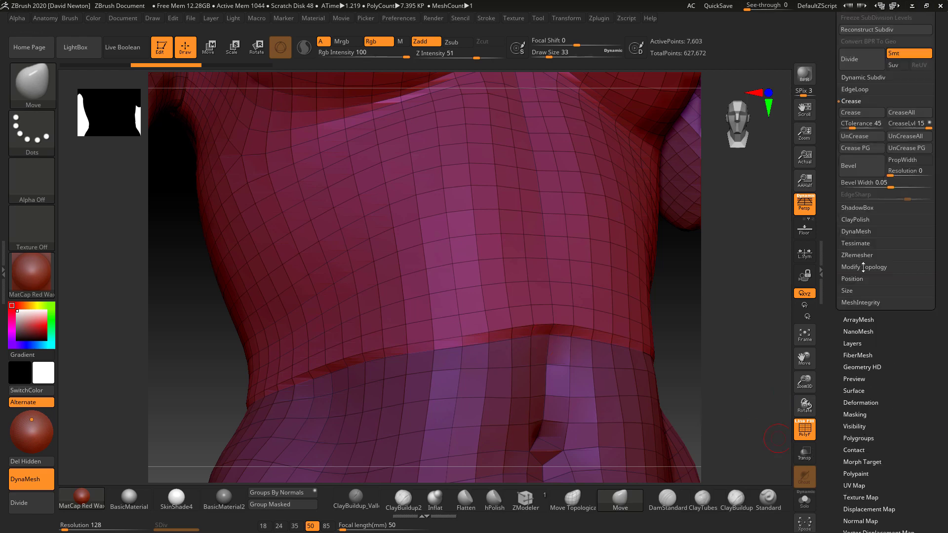
click(863, 267)
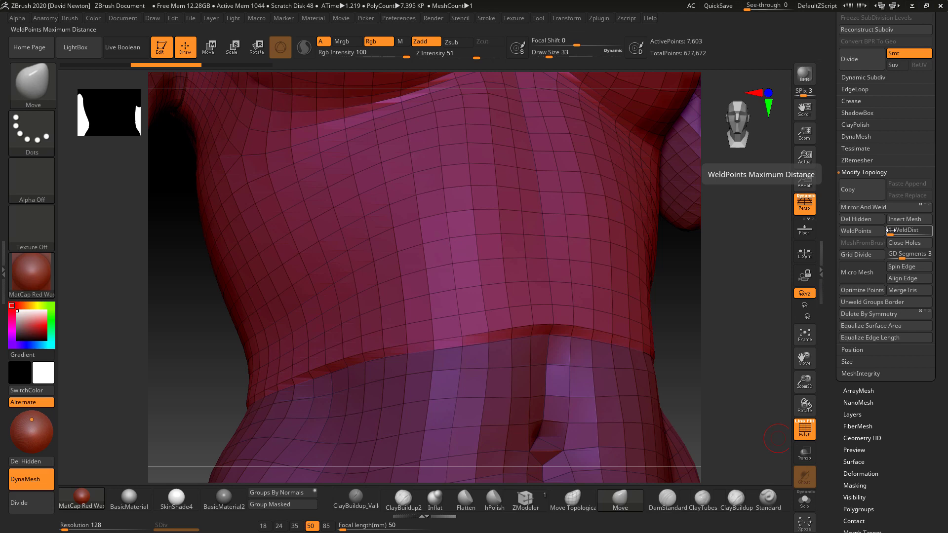
click(852, 231)
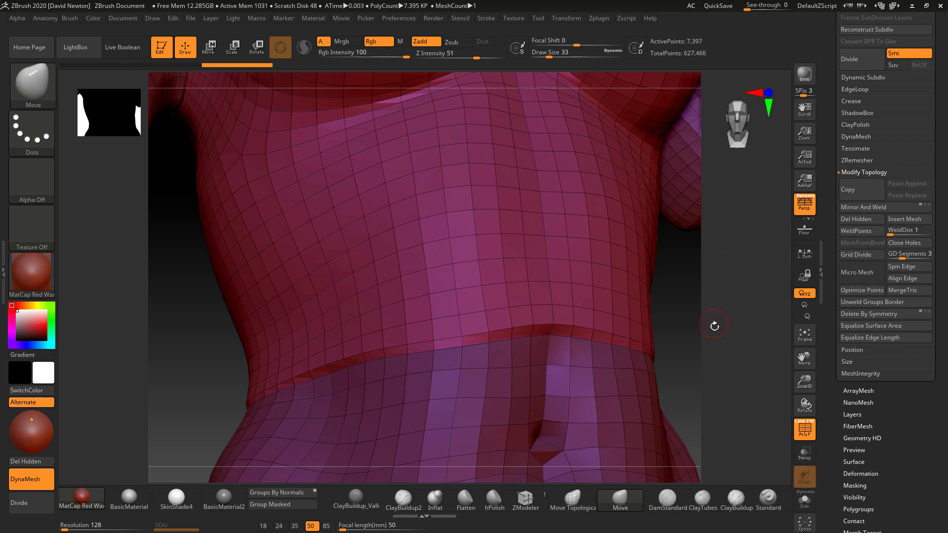
Step: Turn off the PolyFrame display, try subdividing the welded torso up to level 4, and revert it to the undivided mesh
key(ctrl+d)
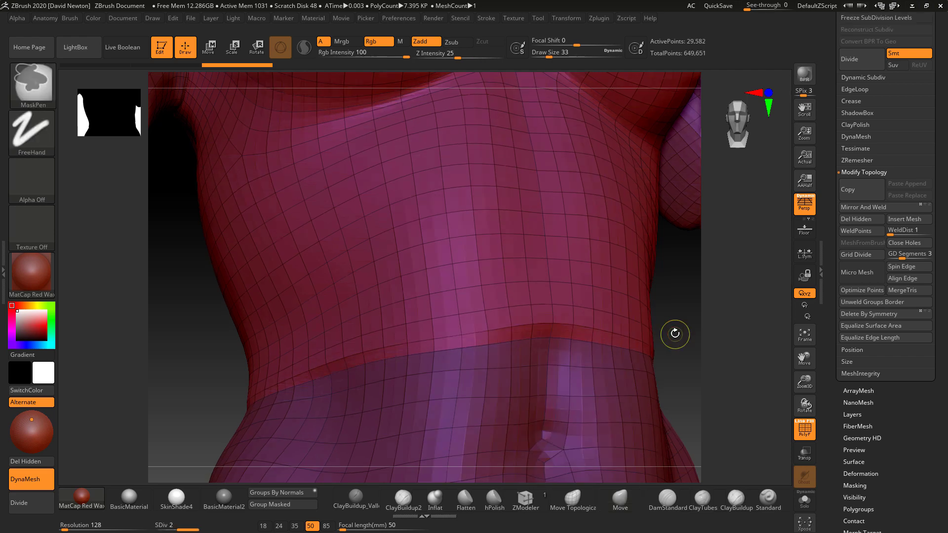
click(804, 432)
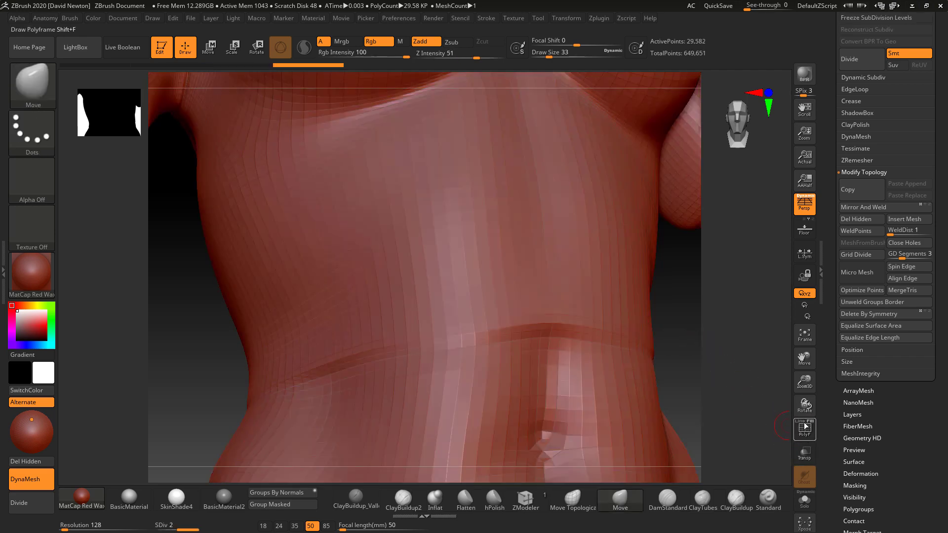
mouse_move(728, 378)
alt+mouse_down()
mouse_move(592, 326)
mouse_move(605, 309)
mouse_move(639, 421)
mouse_move(637, 383)
alt+mouse_up()
key(ctrl)
key(ctrl+d)
key(shift+d)
key(shift+d)
key(ctrl)
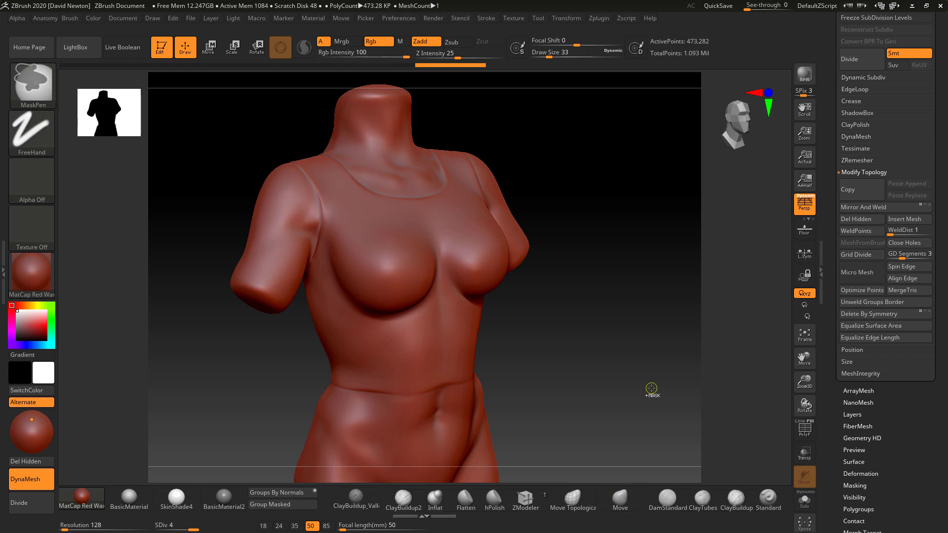
key(shift+d)
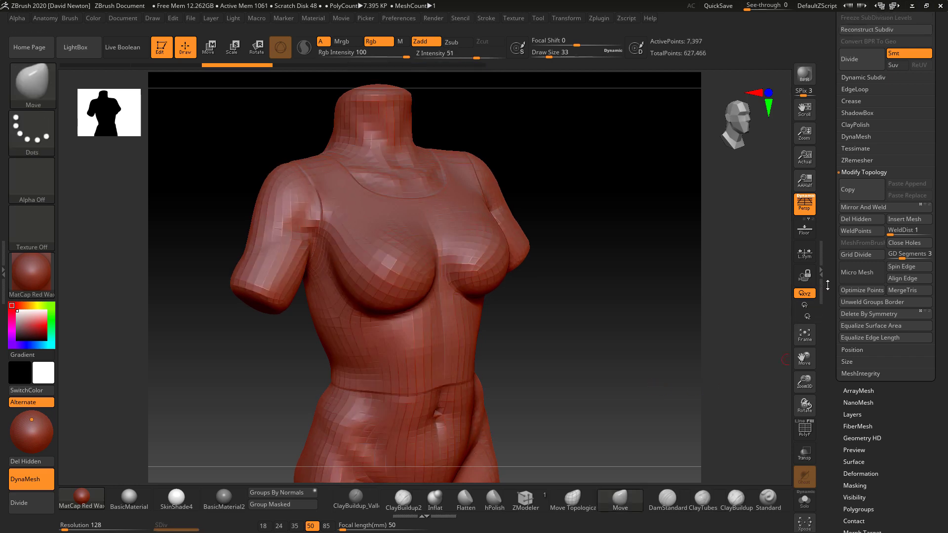
Step: Try remeshing the TORSO4 subtool with DynaMesh at resolution 32 and undo that remesh
drag(947, 255, 947, 323)
click(852, 100)
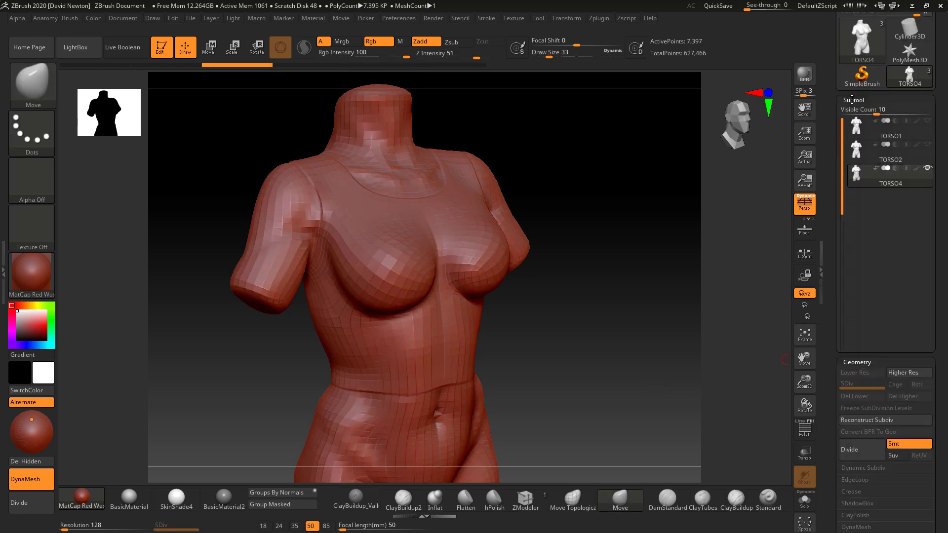
drag(719, 294, 680, 306)
mouse_move(600, 300)
mouse_down()
mouse_move(586, 282)
mouse_move(590, 297)
mouse_move(608, 285)
mouse_up()
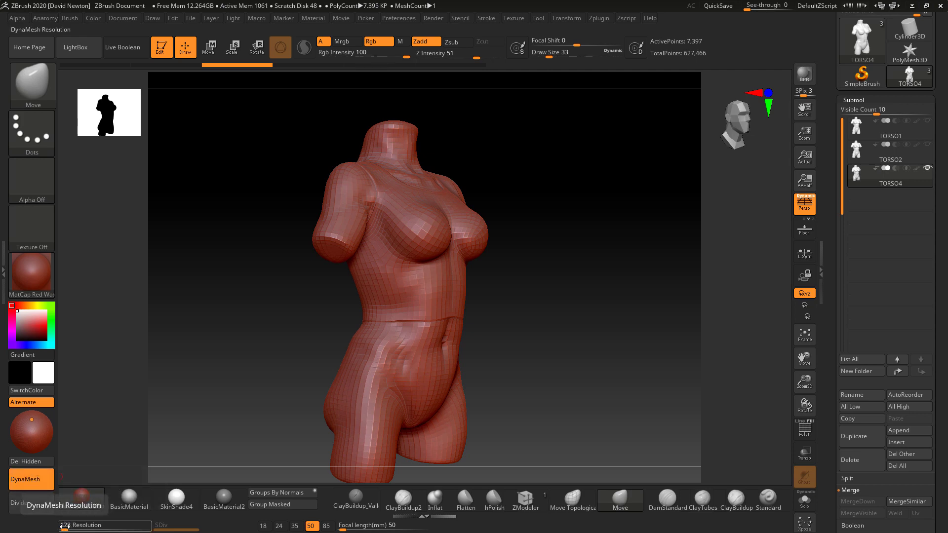
click(65, 527)
text(32)
key(Return)
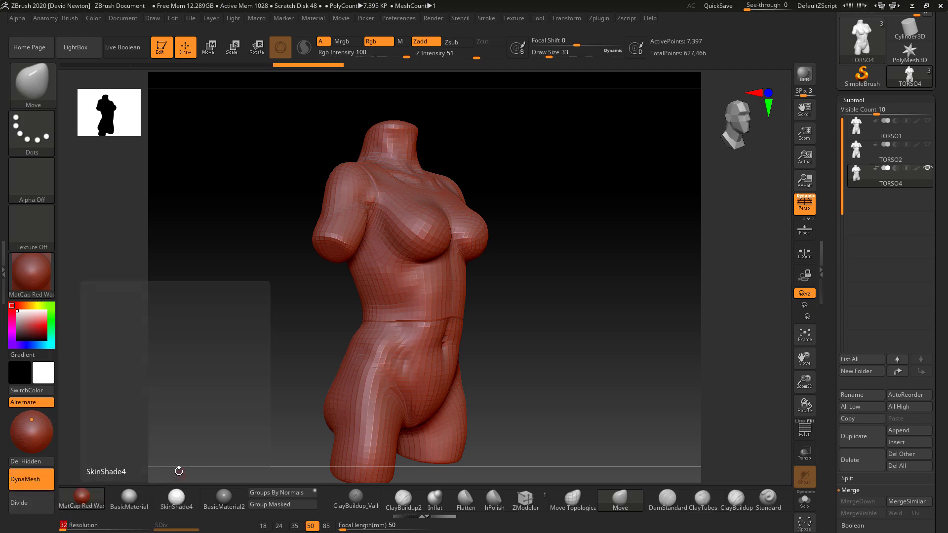
ctrl+drag(536, 255, 587, 344)
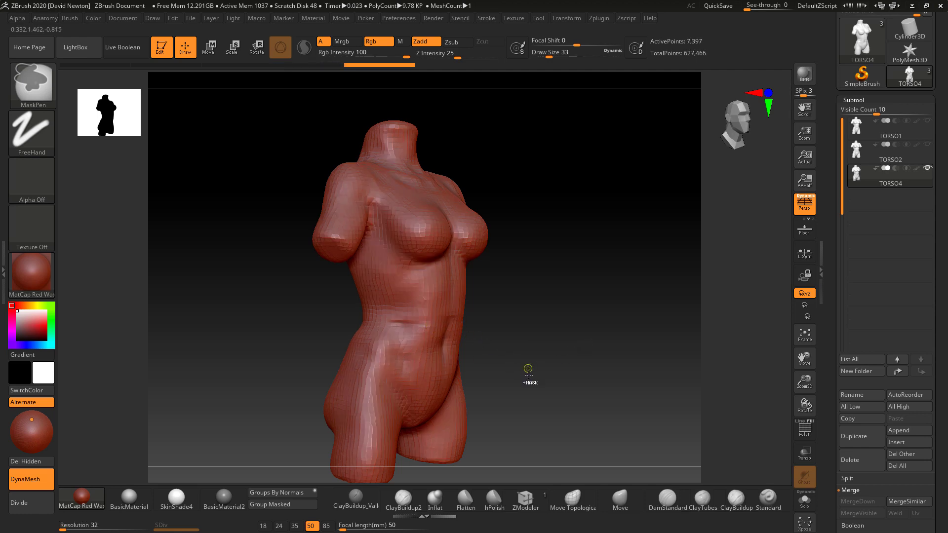
key(ctrl+z)
Step: Remesh the TORSO4 torso with DynaMesh at resolution 152
drag(63, 529, 65, 529)
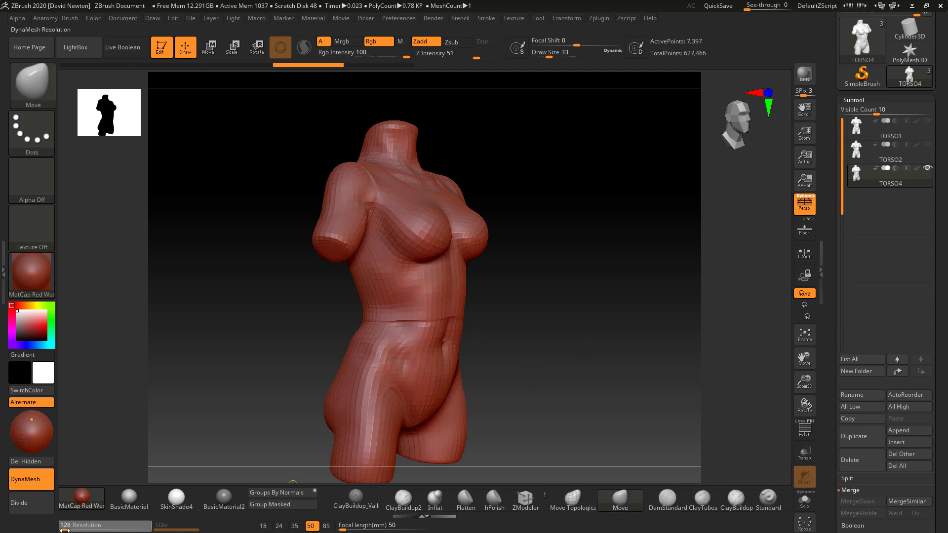
mouse_move(519, 390)
ctrl+mouse_down()
mouse_move(548, 361)
mouse_move(577, 353)
ctrl+mouse_up()
Step: Set the Draw Size to 167 and smooth the faceted surface across the torso's chest, abdomen and waist
key(space)
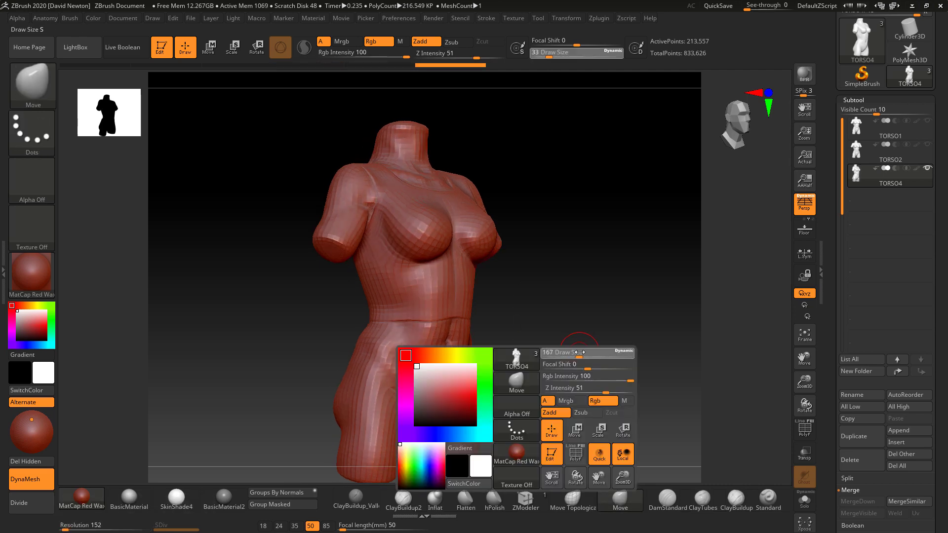
key(shift)
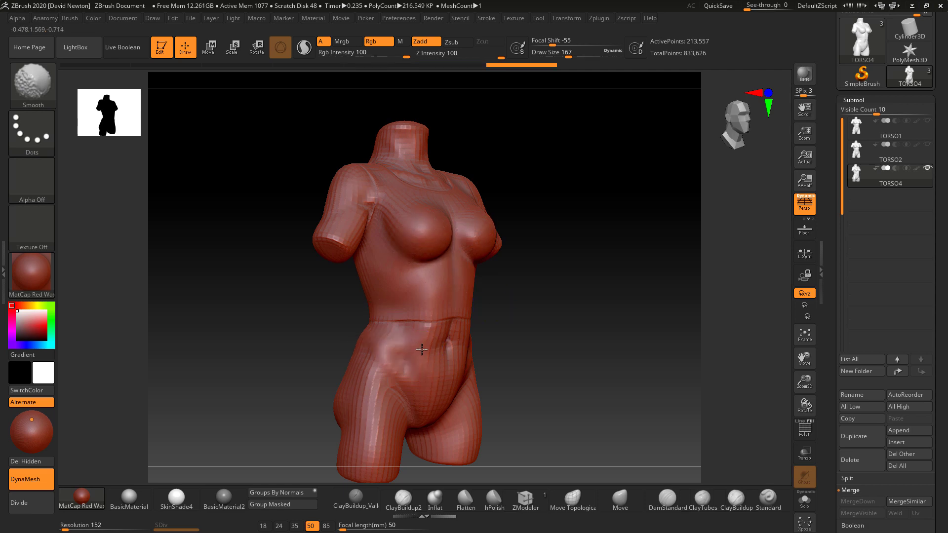
mouse_move(641, 351)
alt+mouse_down()
mouse_move(574, 318)
mouse_move(531, 313)
mouse_move(567, 316)
mouse_move(638, 355)
alt+mouse_up()
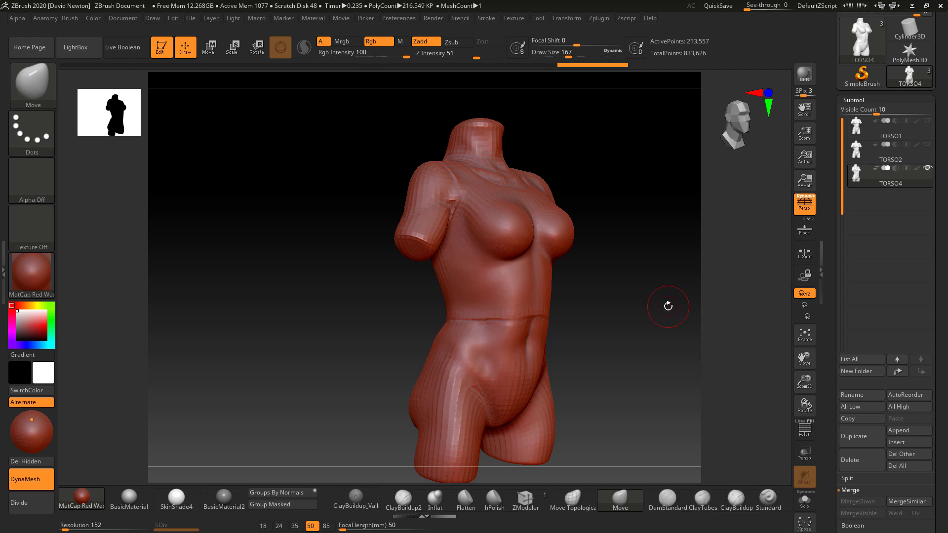
drag(668, 306, 588, 318)
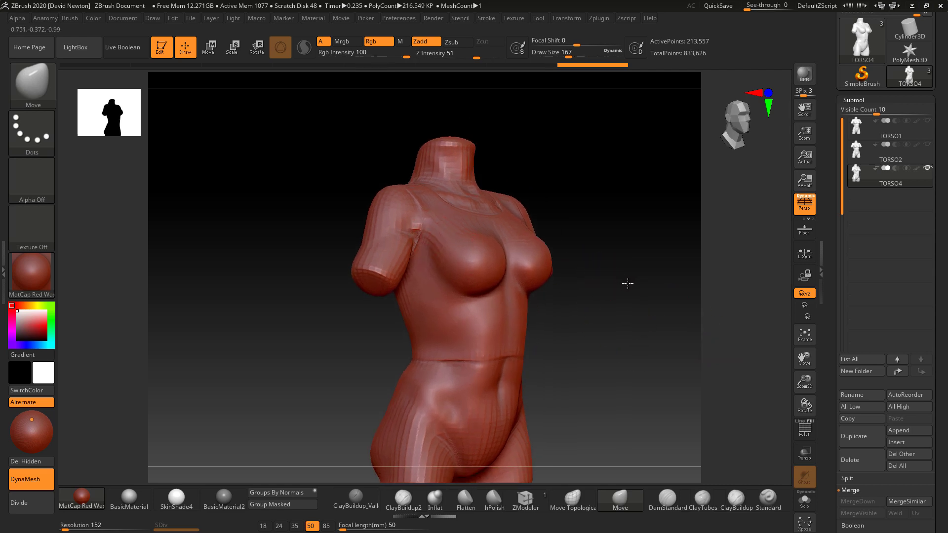
drag(628, 283, 637, 288)
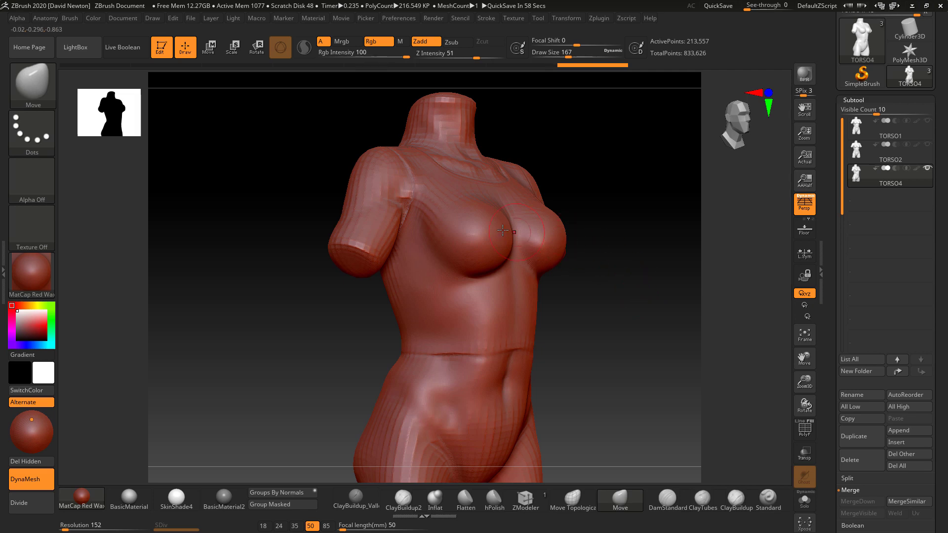
key(shift)
shift+drag(435, 212, 436, 242)
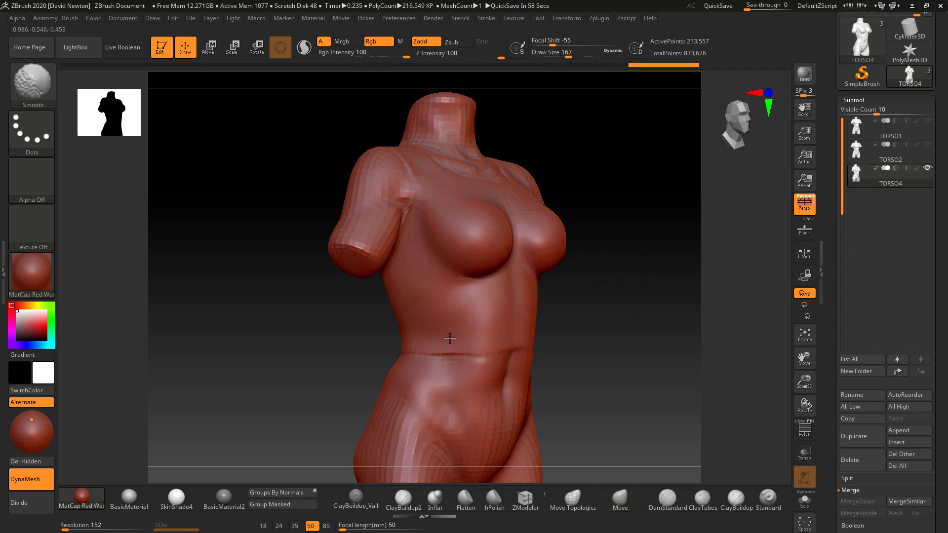
shift+drag(525, 353, 530, 353)
Step: Switch the torso to BasicMaterial2 and check the smoothed surface as a whole
mouse_move(687, 344)
alt+mouse_down()
mouse_move(610, 296)
mouse_move(616, 336)
mouse_move(544, 351)
mouse_move(612, 348)
alt+mouse_up()
click(223, 497)
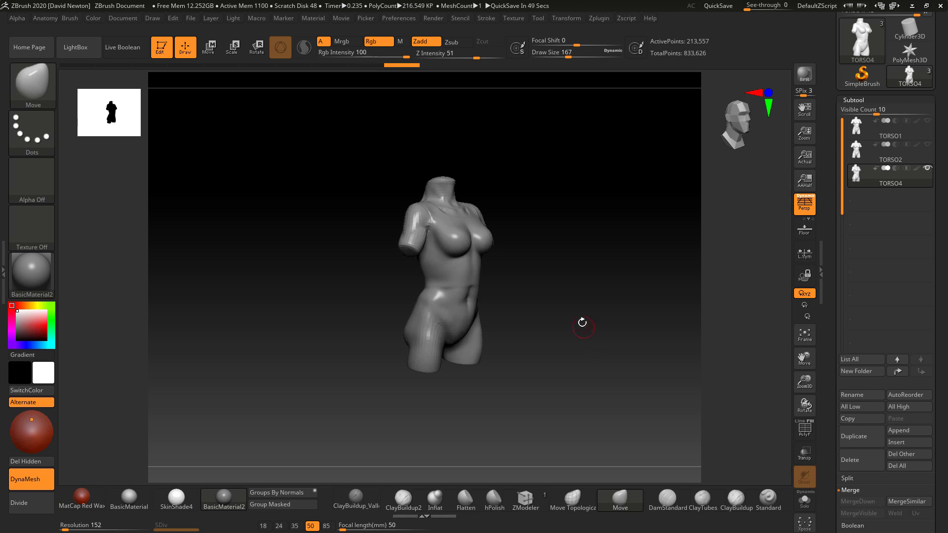
alt+drag(580, 316, 595, 349)
drag(946, 213, 947, 316)
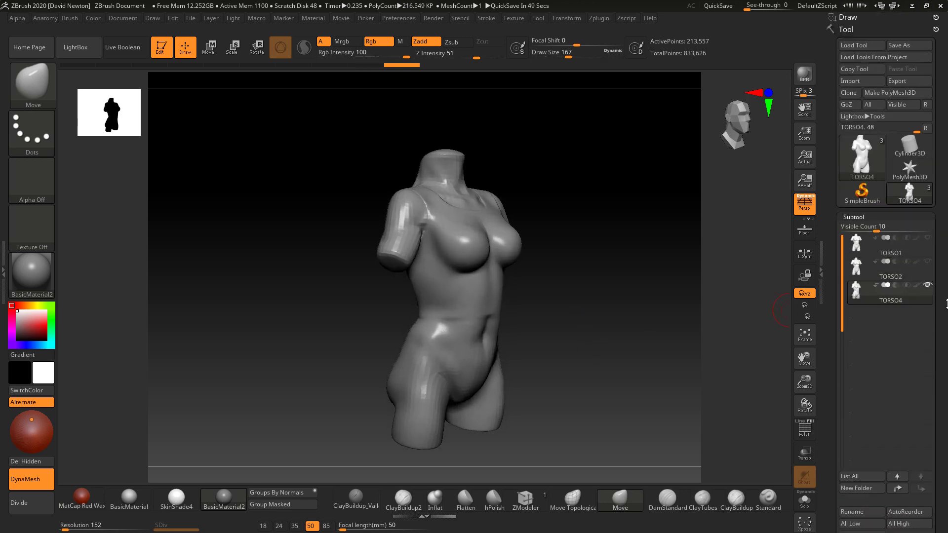